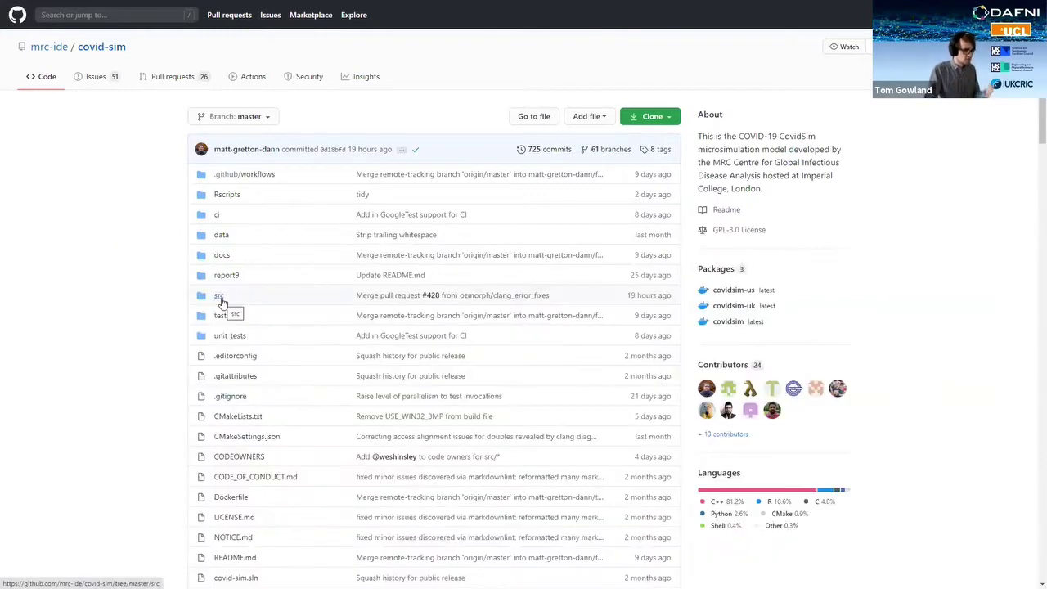
Step: Browse the repository's src folder, then return to its root file list
left_click(219, 296)
scroll(234, 311, "down", 5)
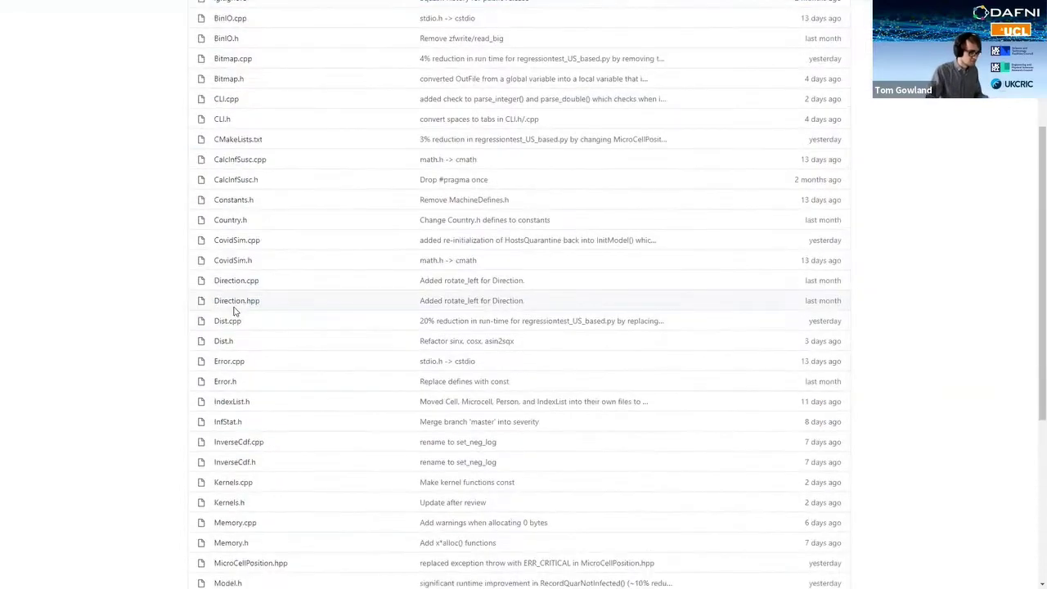
key("alt+Left")
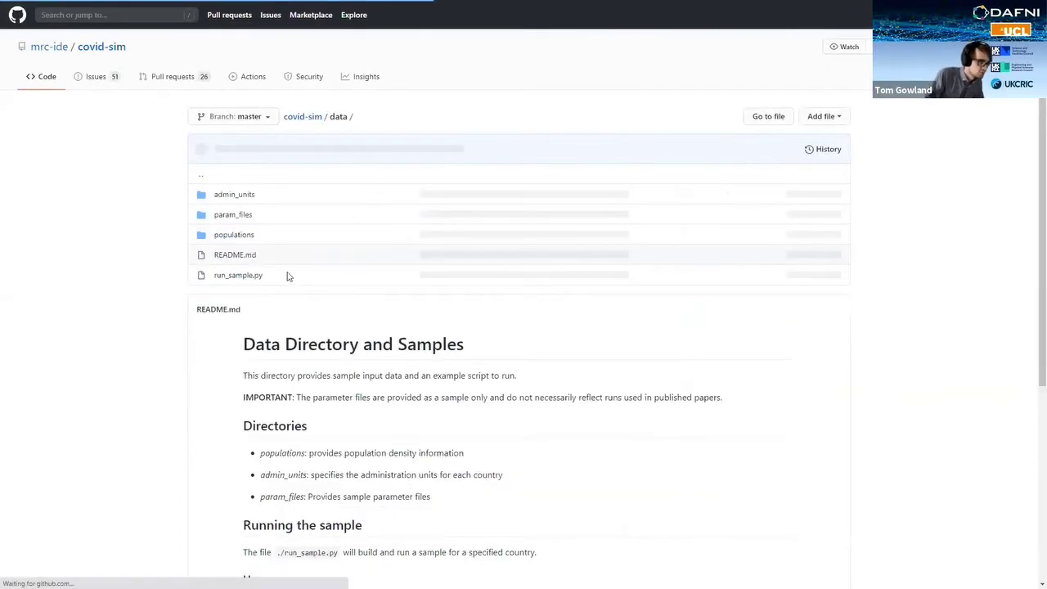
scroll(287, 276, "down", 5)
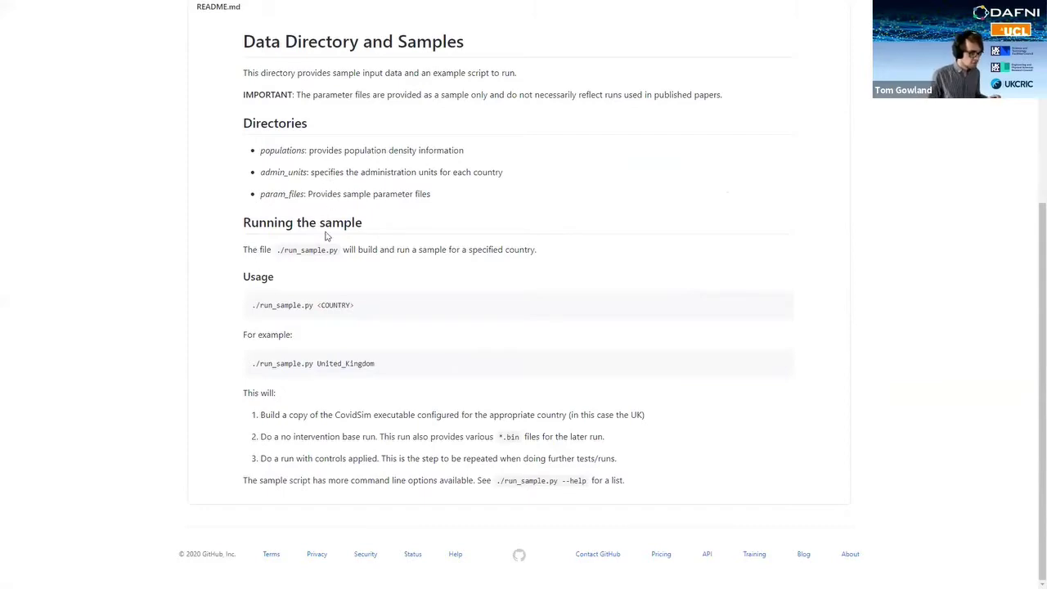
scroll(392, 267, "up", 20)
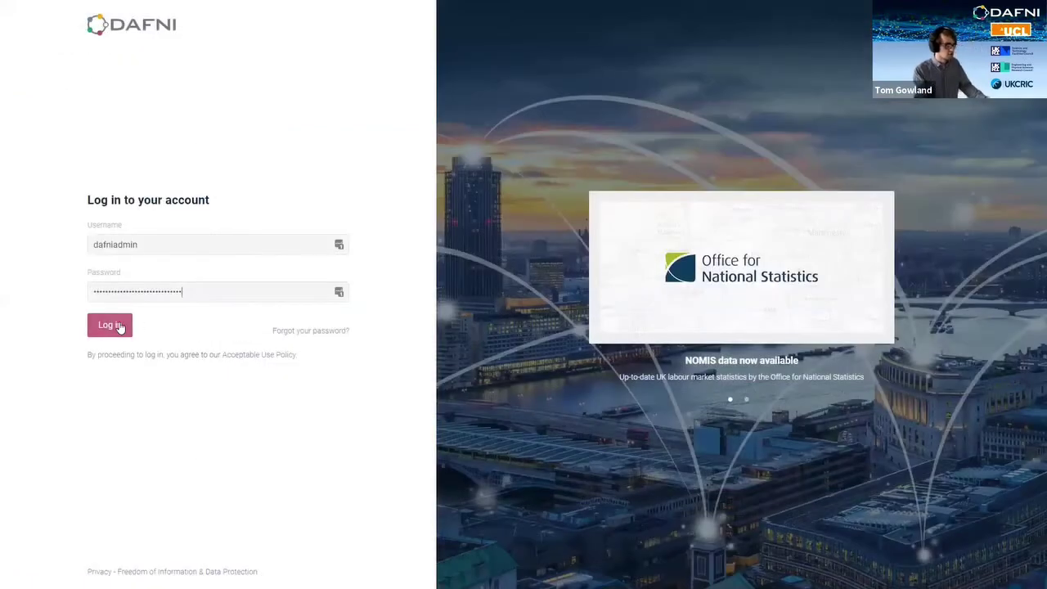
Step: Sign in to DAFNI and page through the Models catalogue to the last page and back
left_click(120, 326)
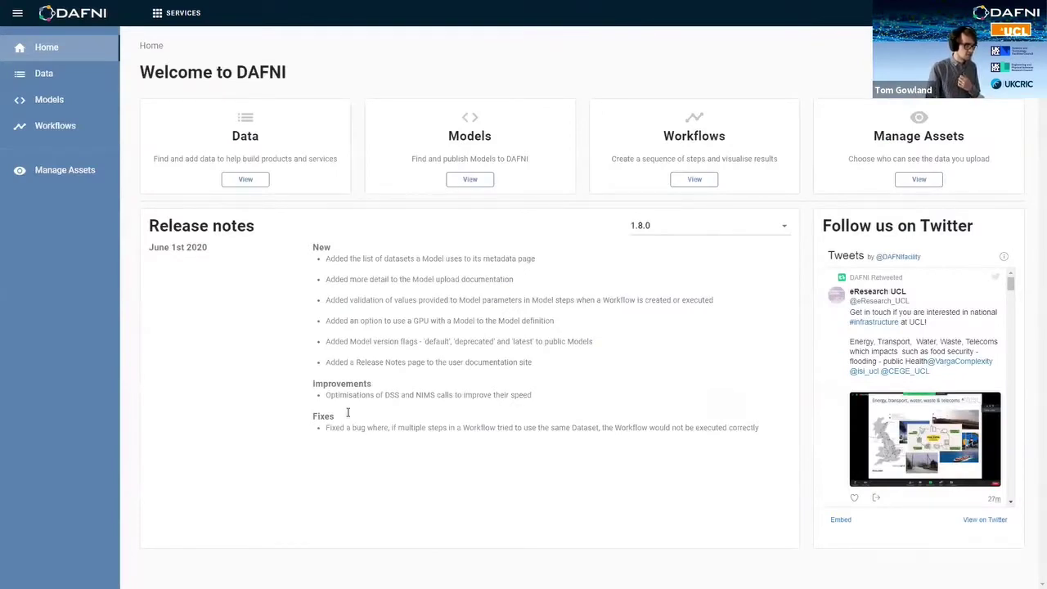
left_click(465, 184)
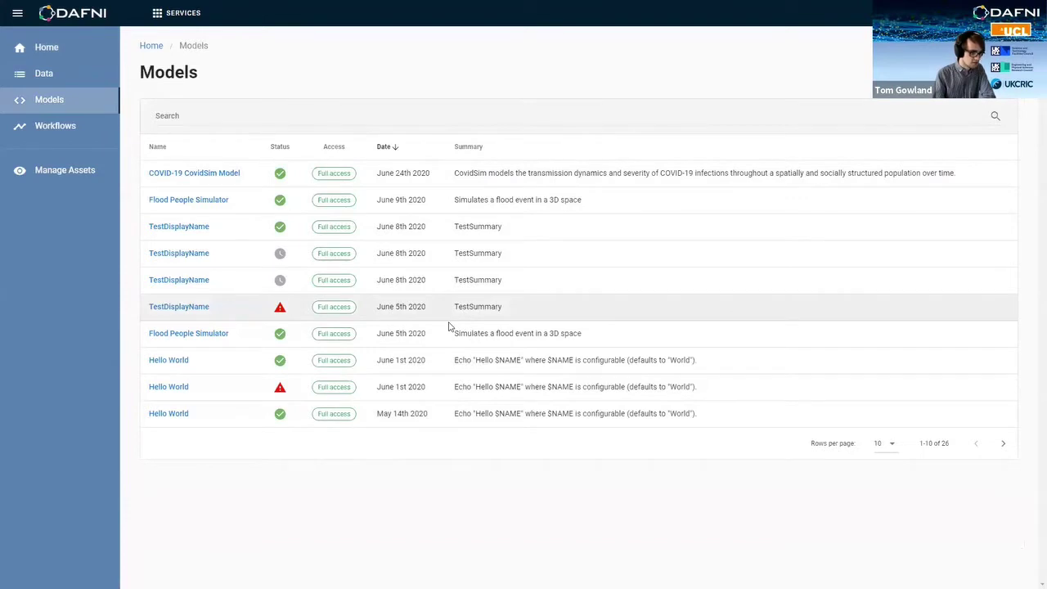
double_click(1004, 443)
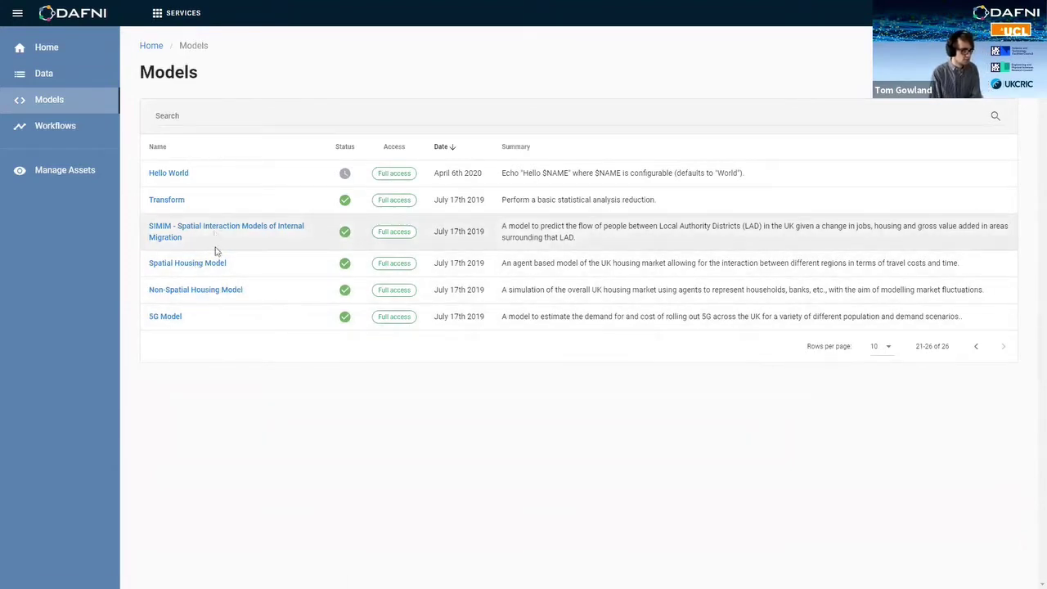
left_click(978, 347)
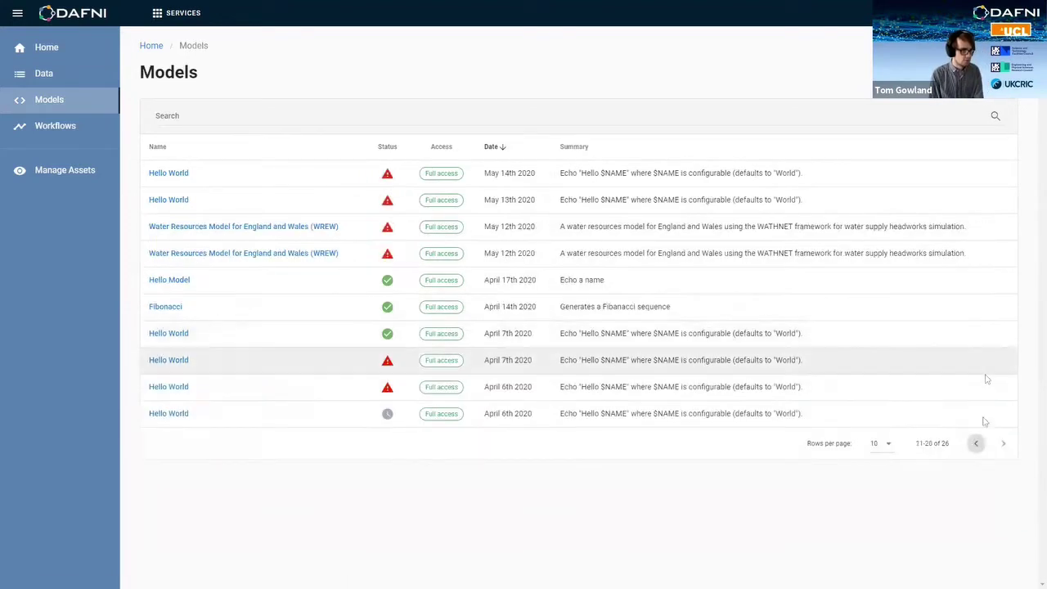
left_click(976, 442)
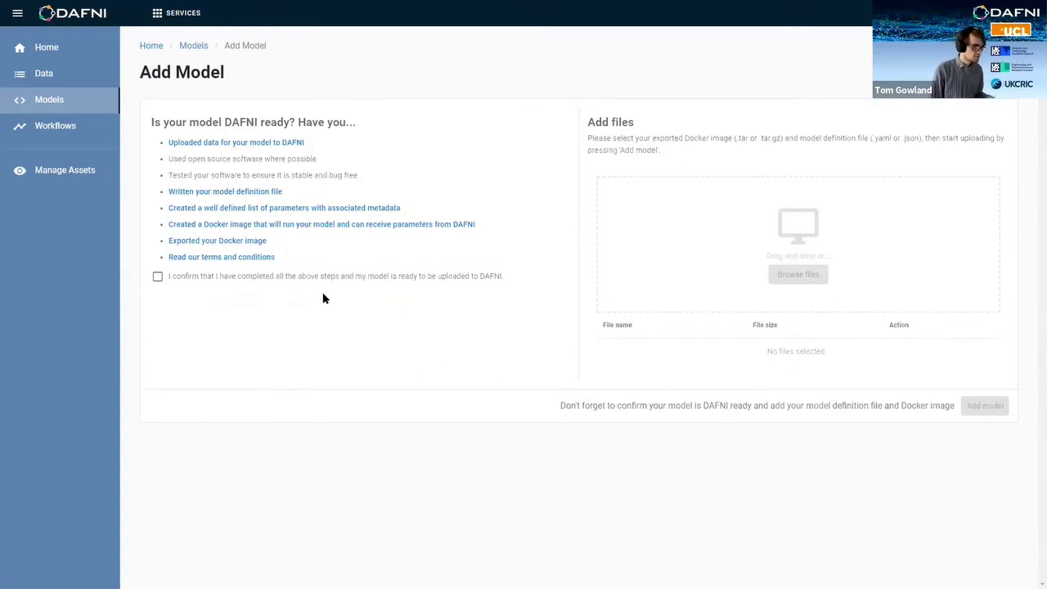
Step: Read the Write a Model Definition File guide, then switch to How to Create a DAFNI Ready Model
left_click(235, 196)
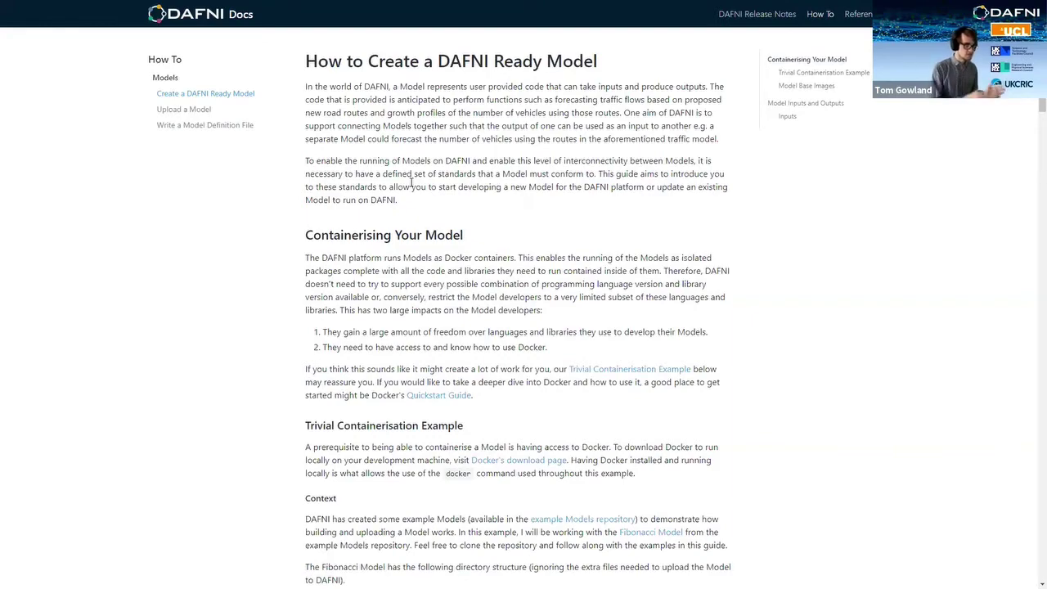
left_click(245, 128)
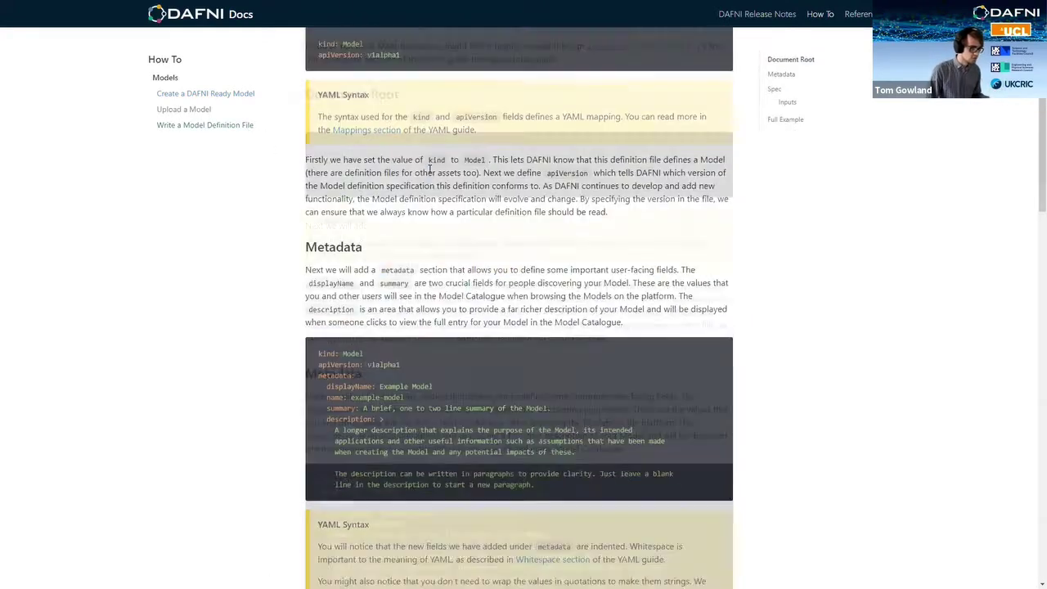
scroll(430, 170, "down", 10)
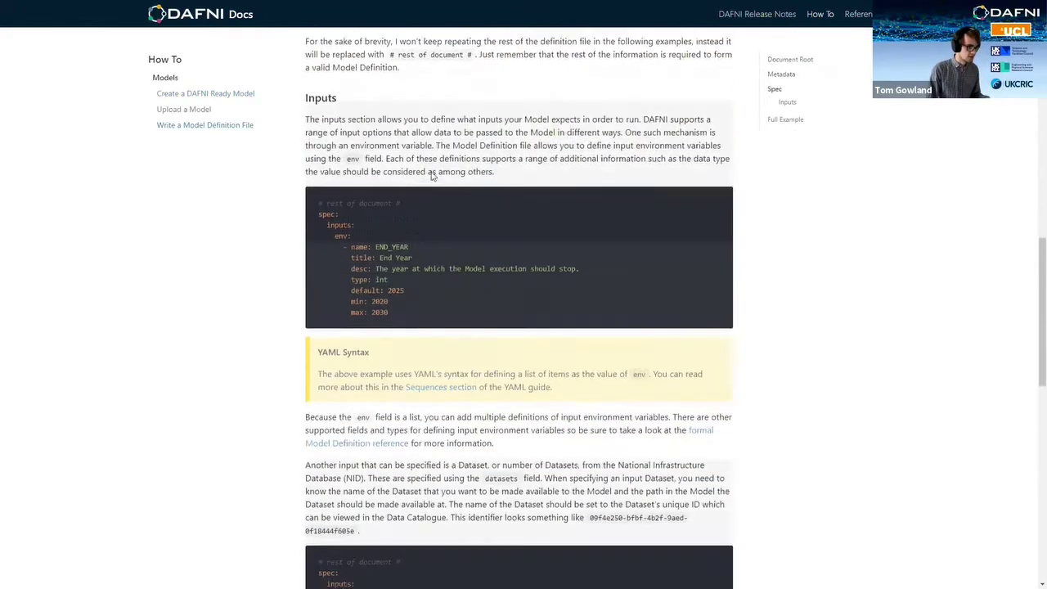
scroll(213, 379, "up", 3)
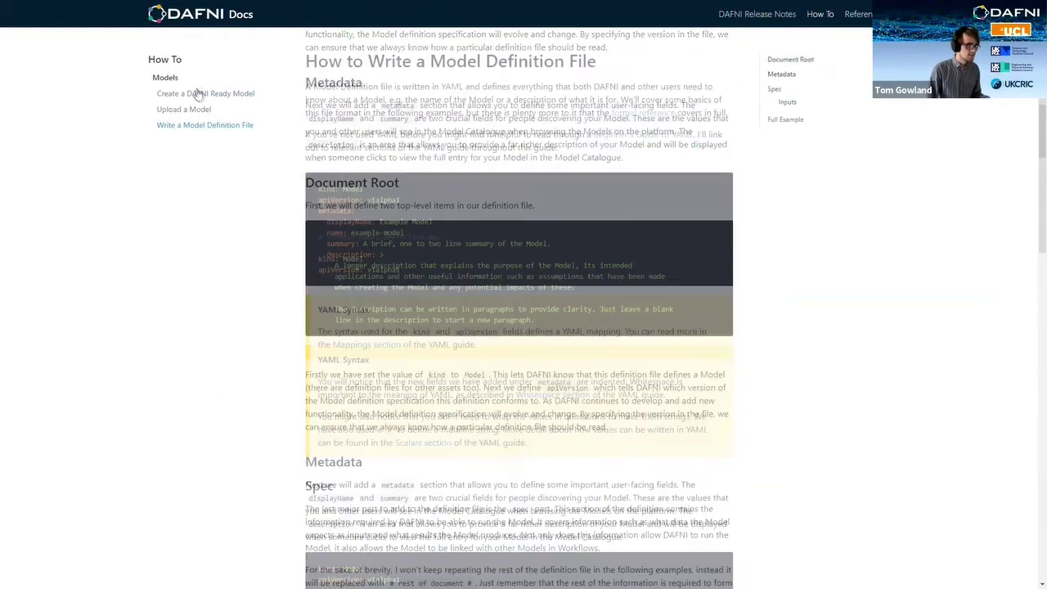
left_click(200, 93)
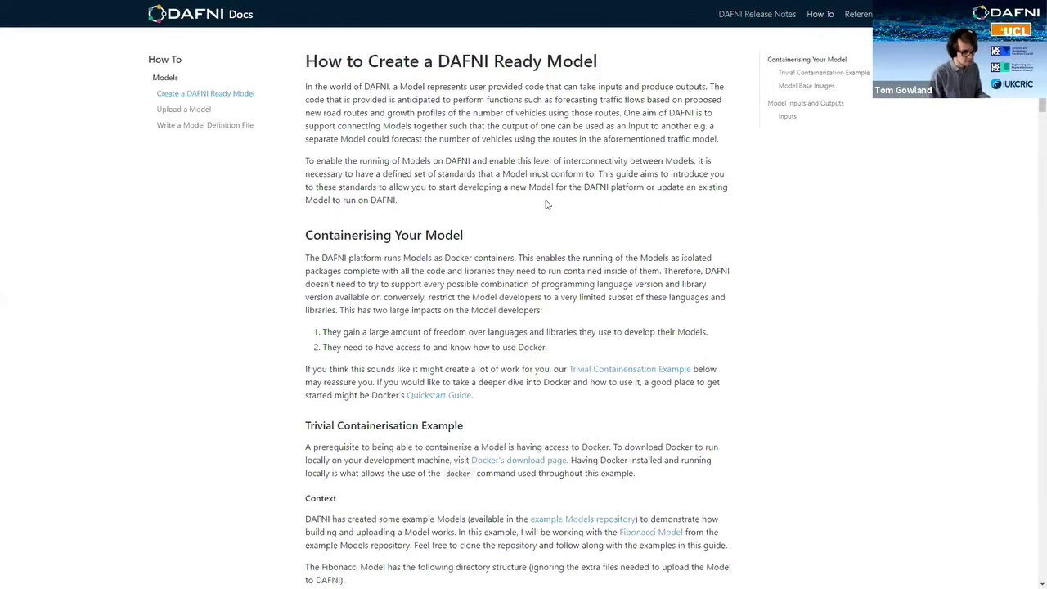
Step: Switch back to the DAFNI Add Model page
key("ctrl+Tab")
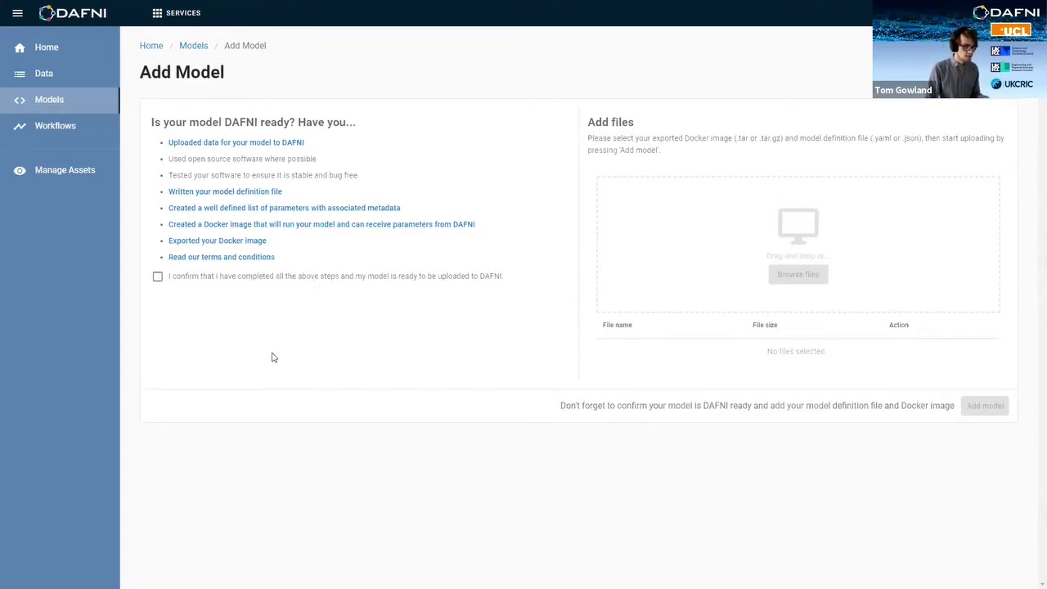
Step: Upload covid-sim.tar.gz and model_definition.yaml as a new model, then cancel and return to Models
left_click(256, 276)
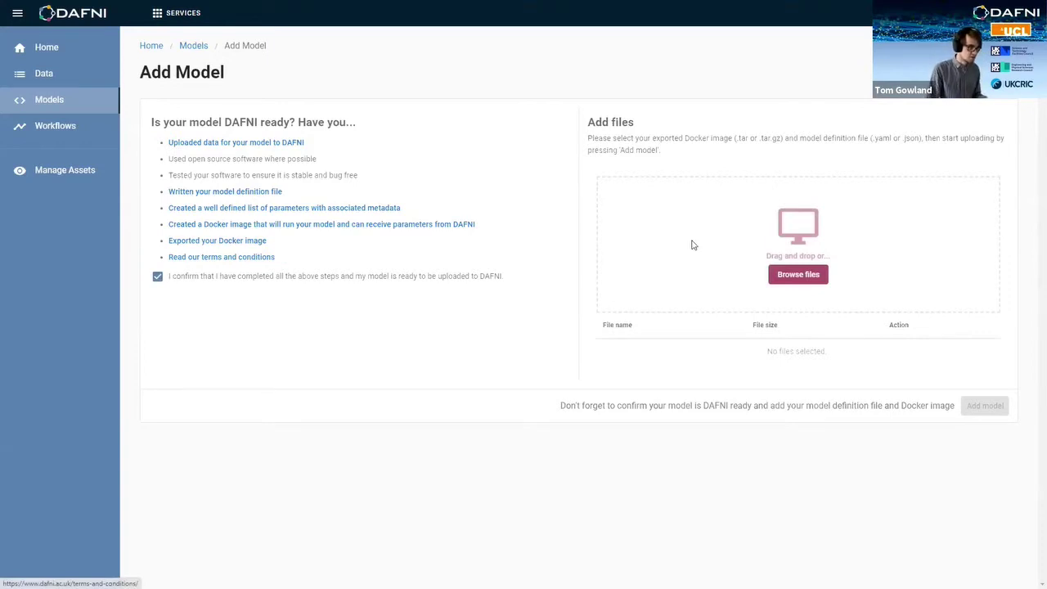
left_click(800, 275)
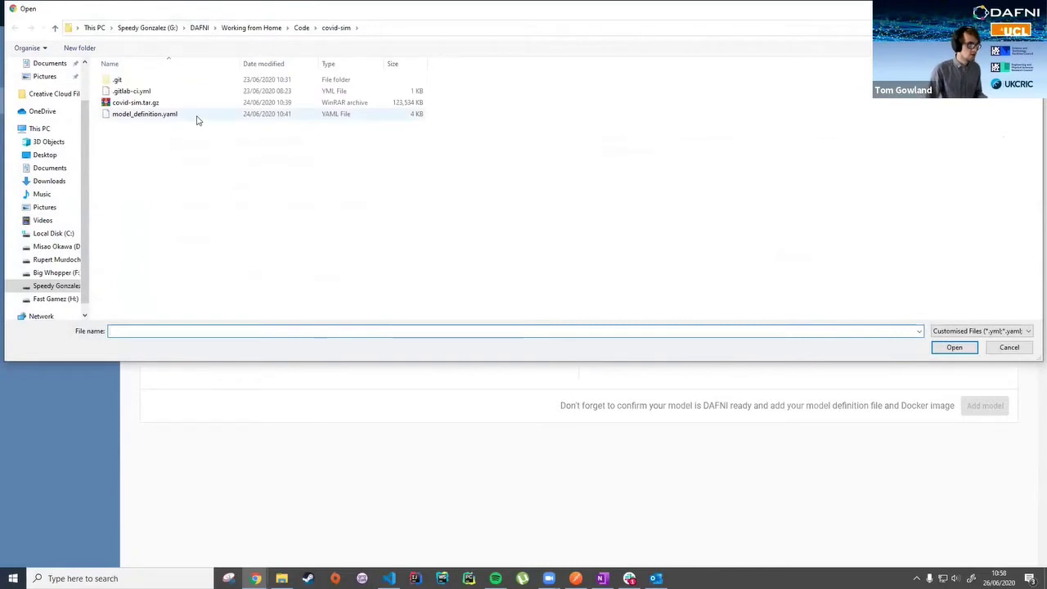
left_click(196, 116)
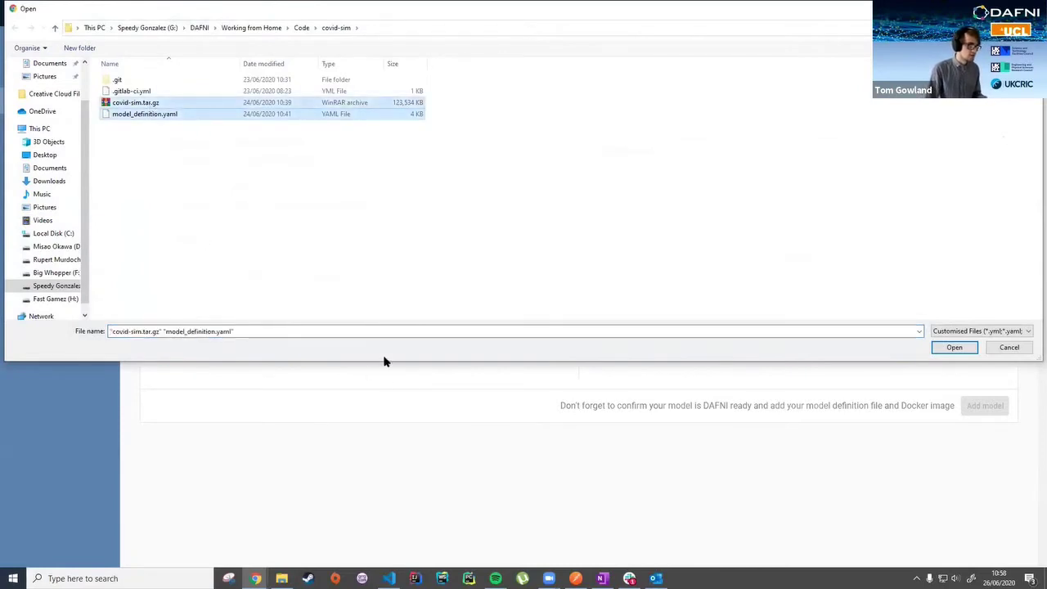
left_click(953, 349)
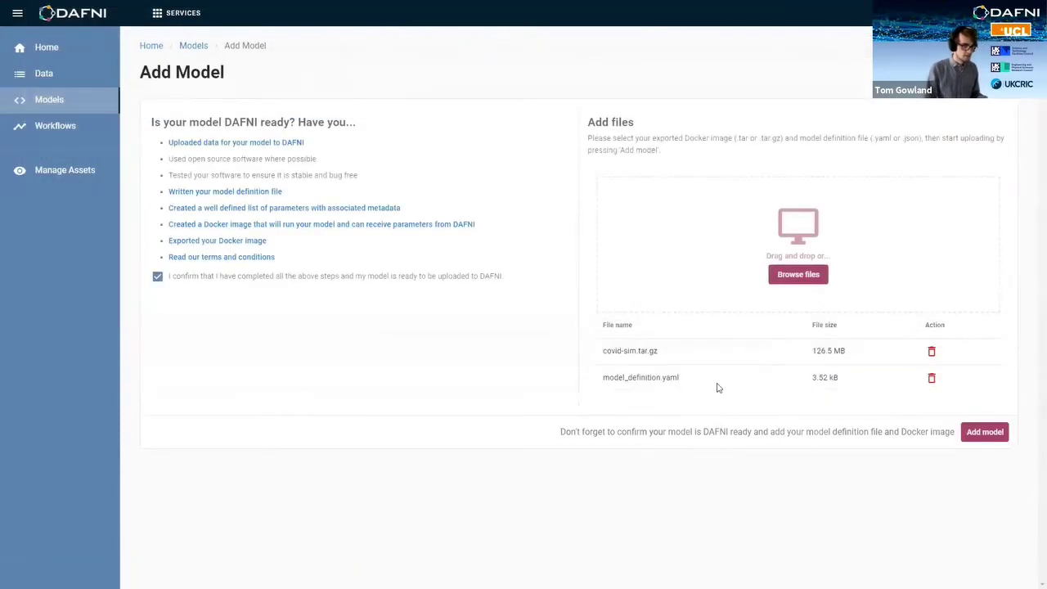
left_click(978, 436)
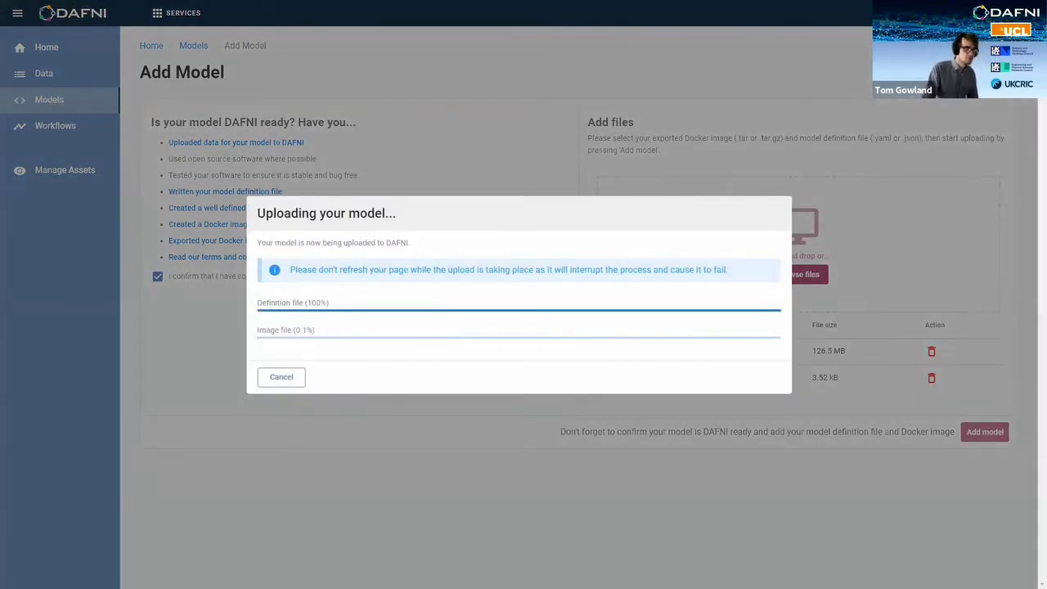
left_click(281, 378)
left_click(191, 47)
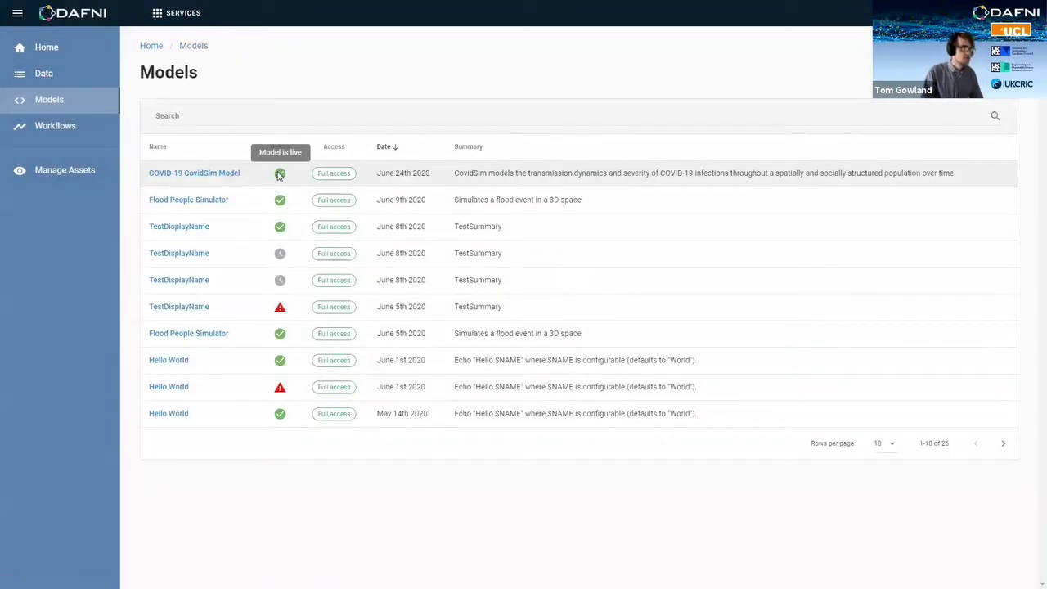
Step: Review the COVID-19 CovidSim Model's input parameters, like COUNTRY_NAME, and output files, then return to Models
left_click(234, 175)
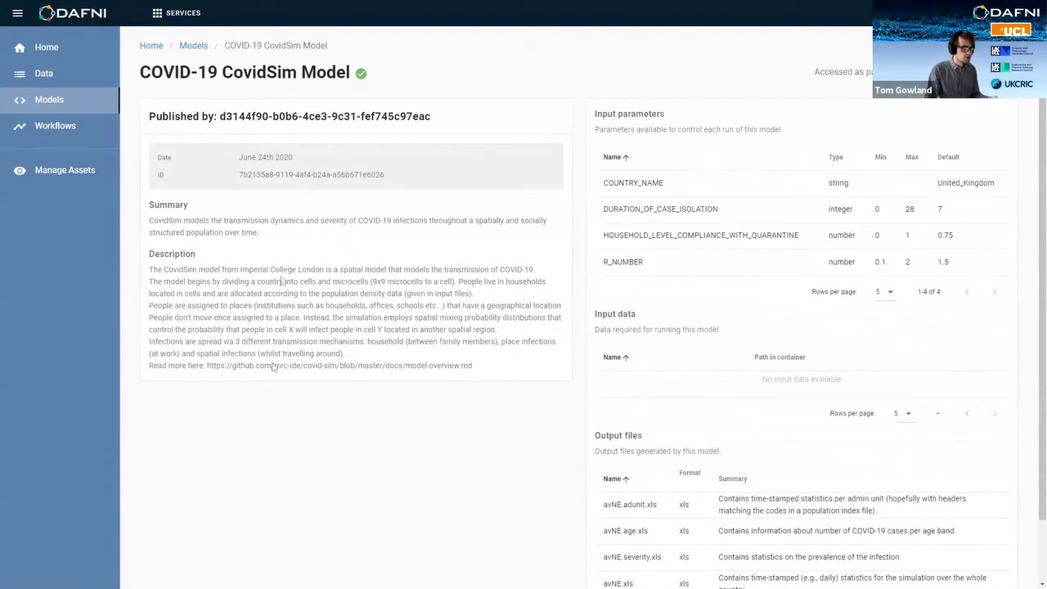
left_click_drag(610, 183, 665, 184)
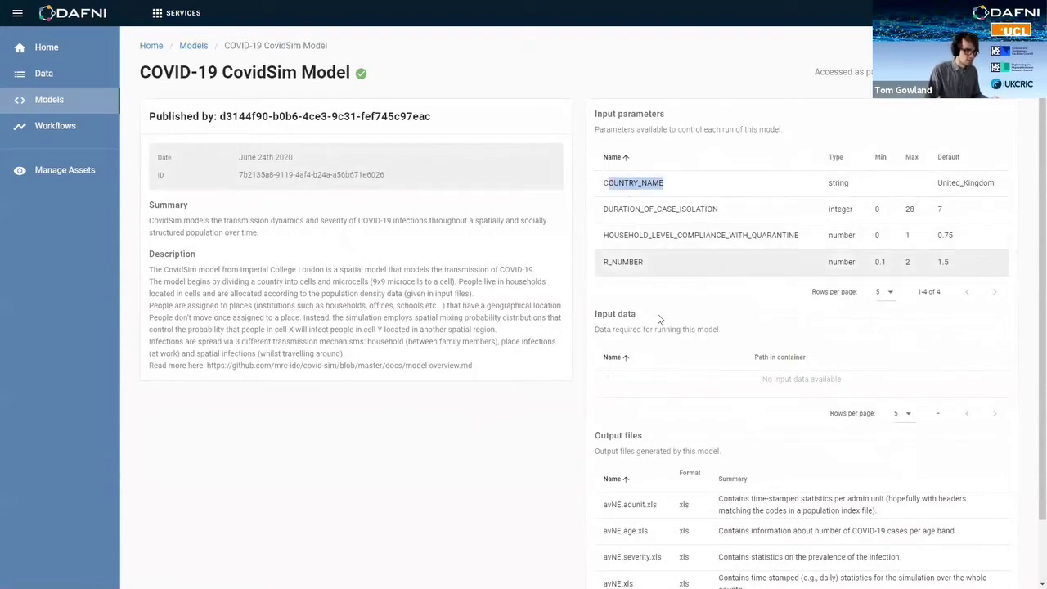
left_click_drag(650, 268, 689, 279)
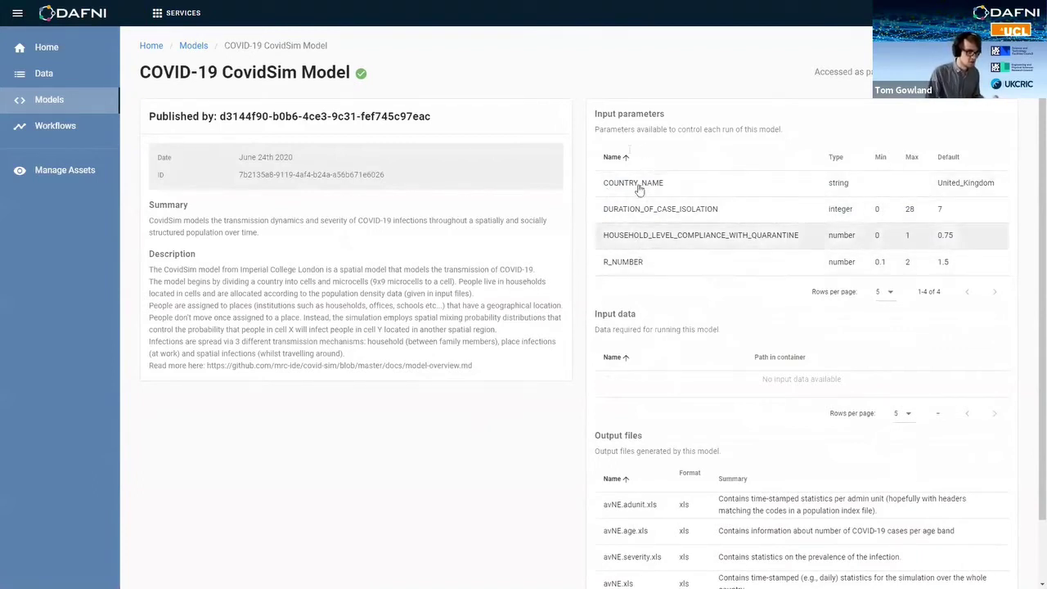
scroll(630, 303, "down", 1)
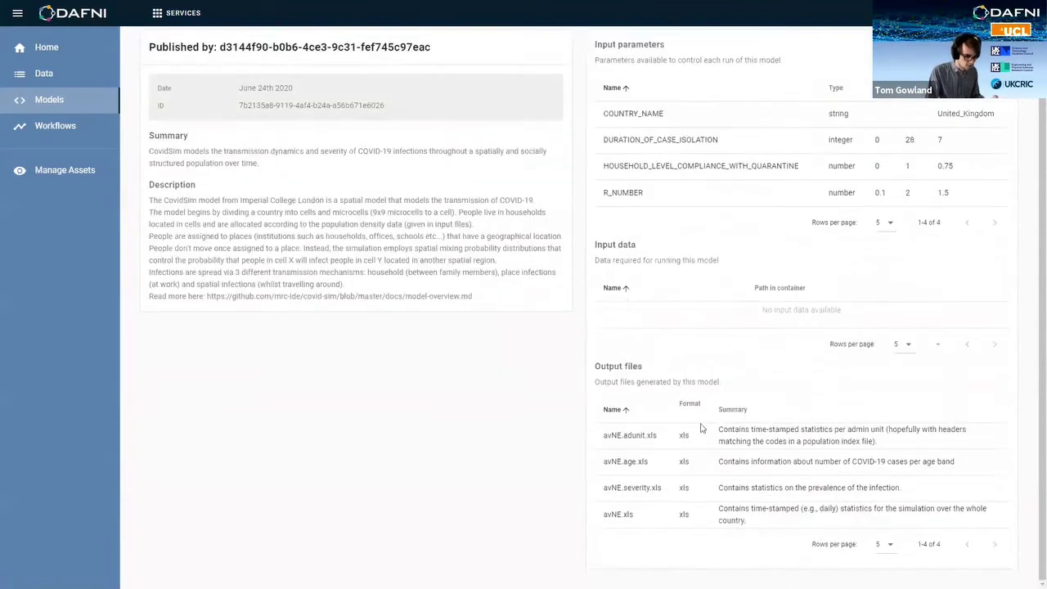
left_click_drag(800, 526, 603, 439)
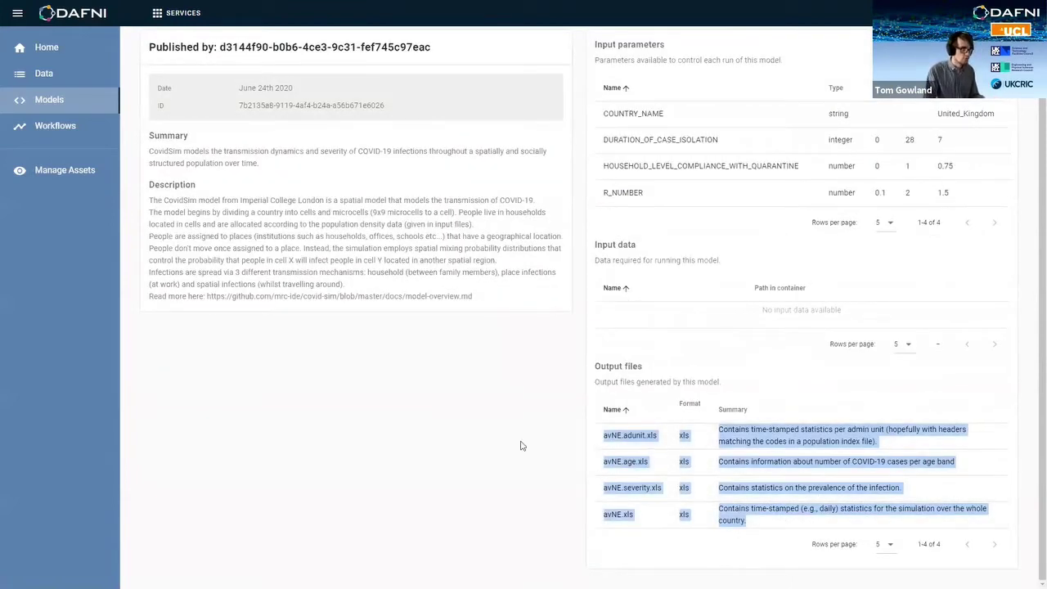
left_click(300, 319)
scroll(299, 319, "up", 1)
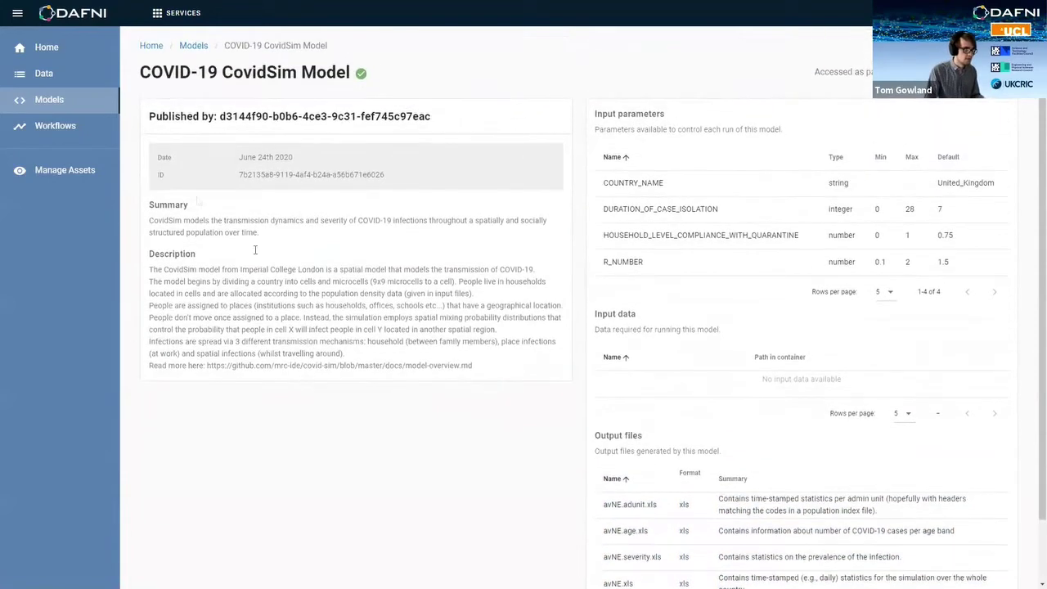
left_click(96, 108)
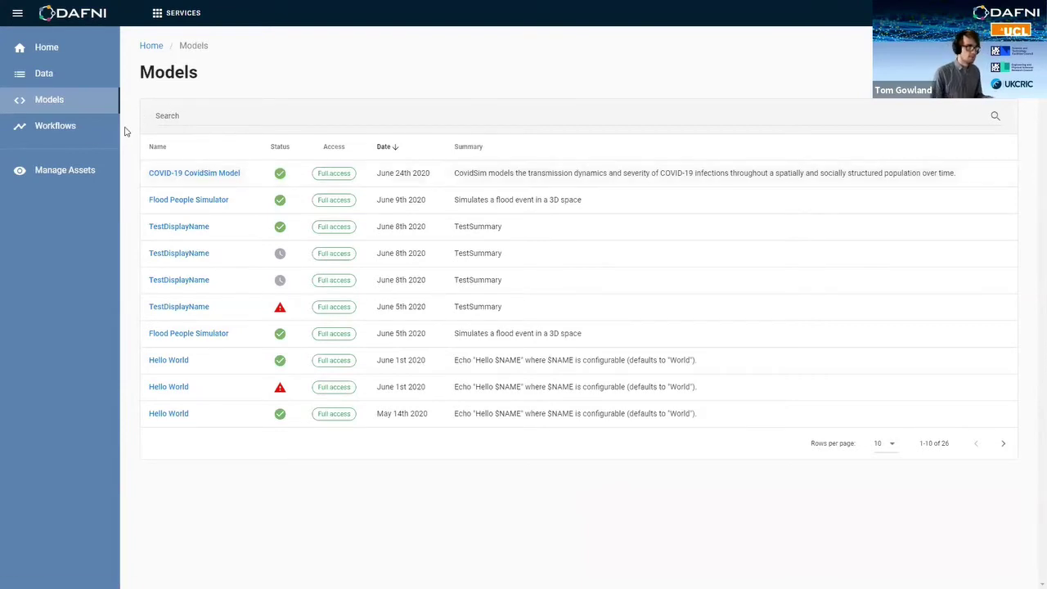
Step: Show the Workflows page with COVID 19 UK and recent workflow instances
left_click(93, 133)
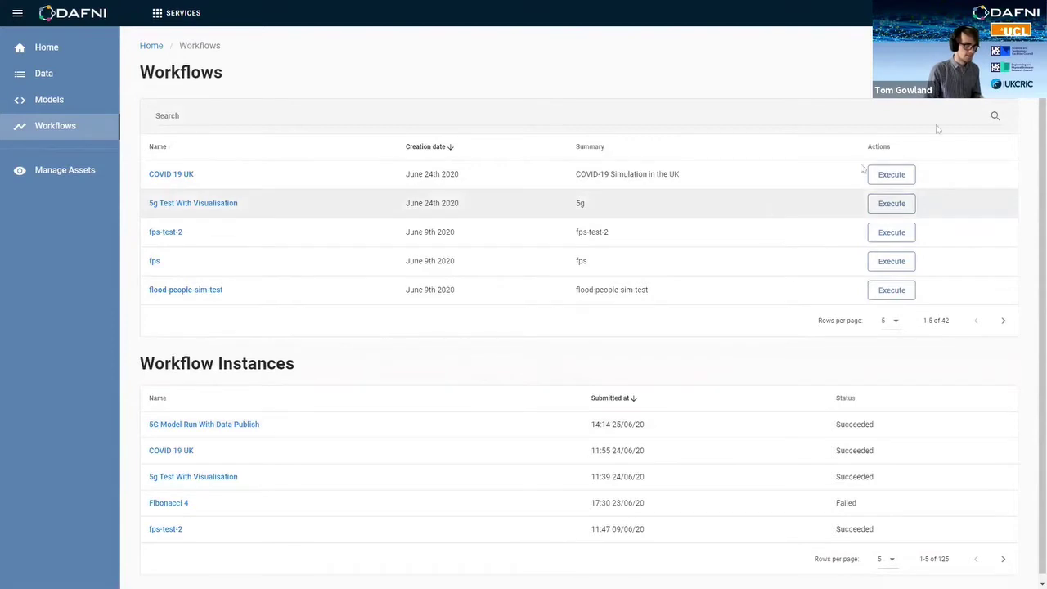
Step: Create a workflow with name, display name and summary 'test', type testing, and build it
left_click(900, 294)
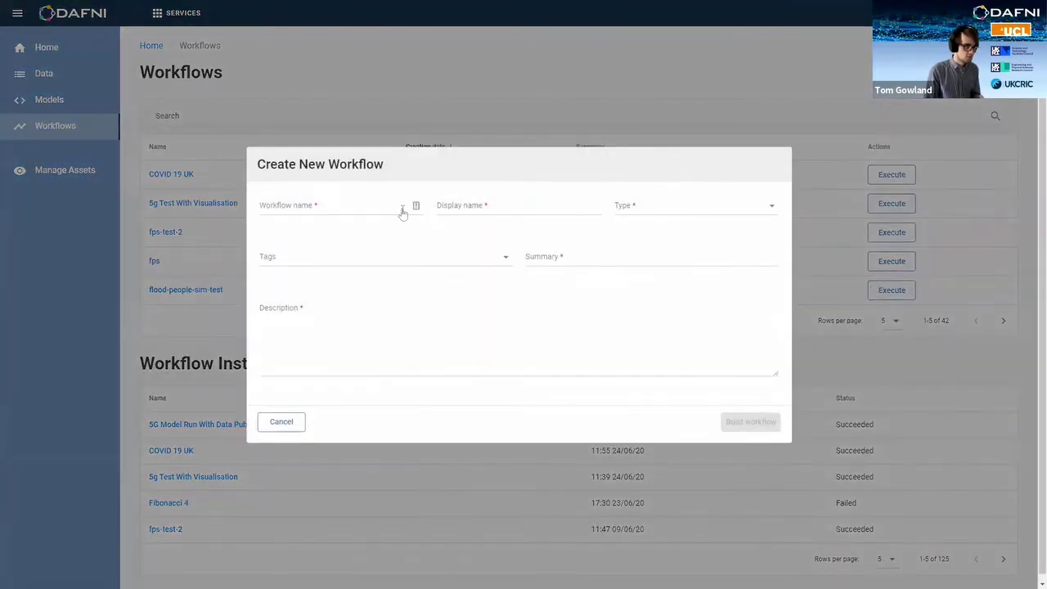
left_click(402, 207)
type("test")
left_click(457, 215)
type("test")
left_click(644, 207)
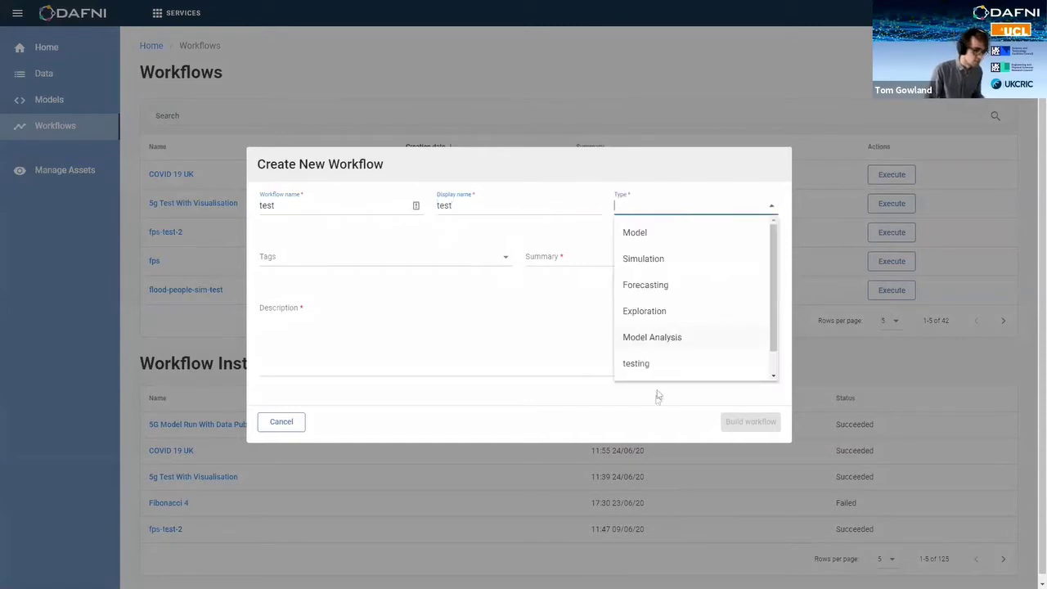
left_click(658, 366)
left_click(615, 262)
type("test")
left_click(566, 367)
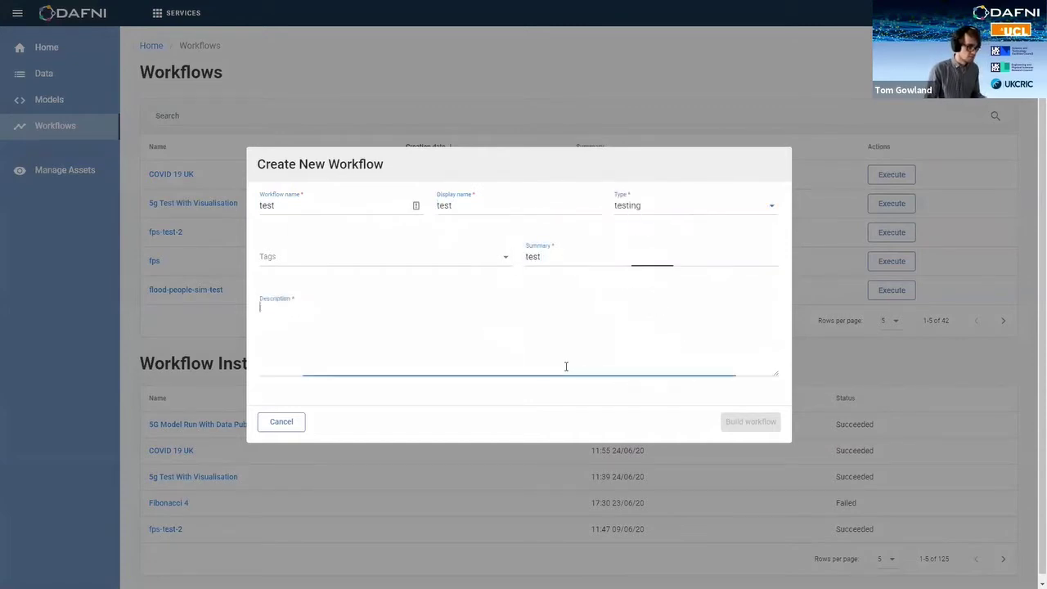
left_click(760, 424)
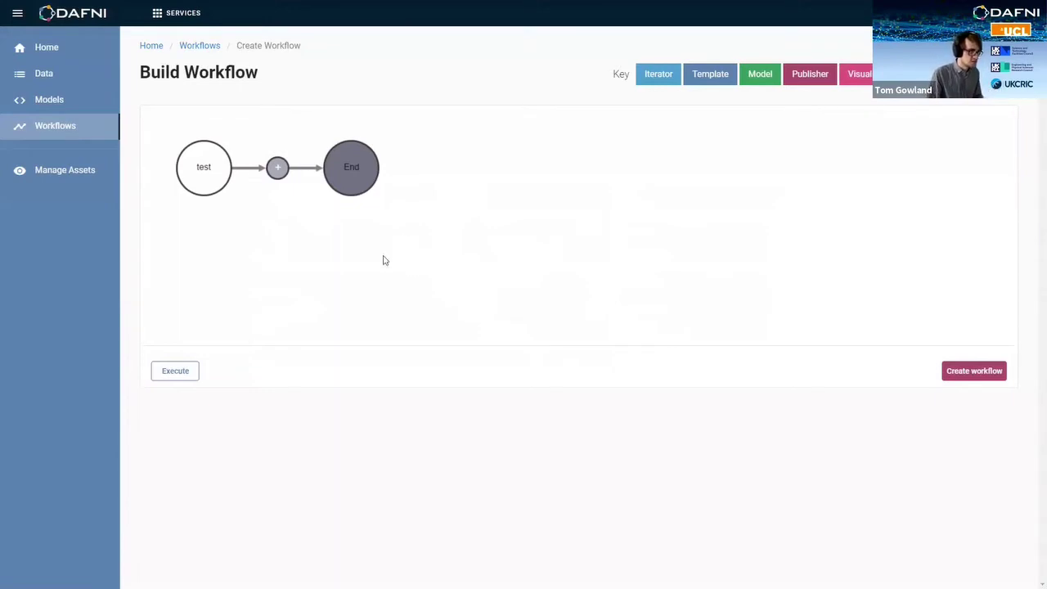
Step: Add a step between test and End, keeping step type Iterator with iterator type MonteCarlo
left_click(279, 174)
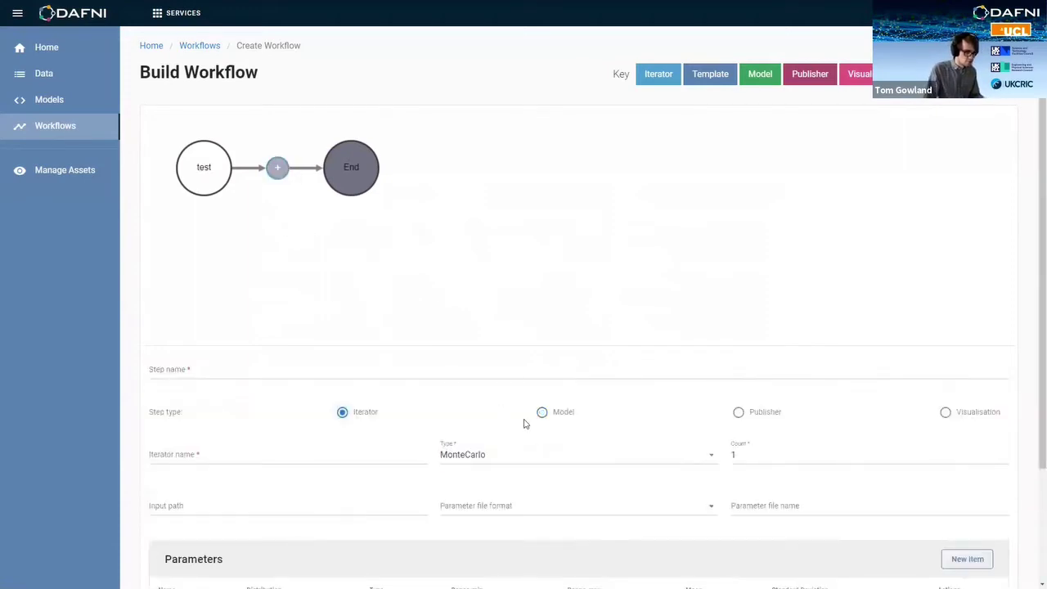
left_click(945, 412)
left_click(343, 412)
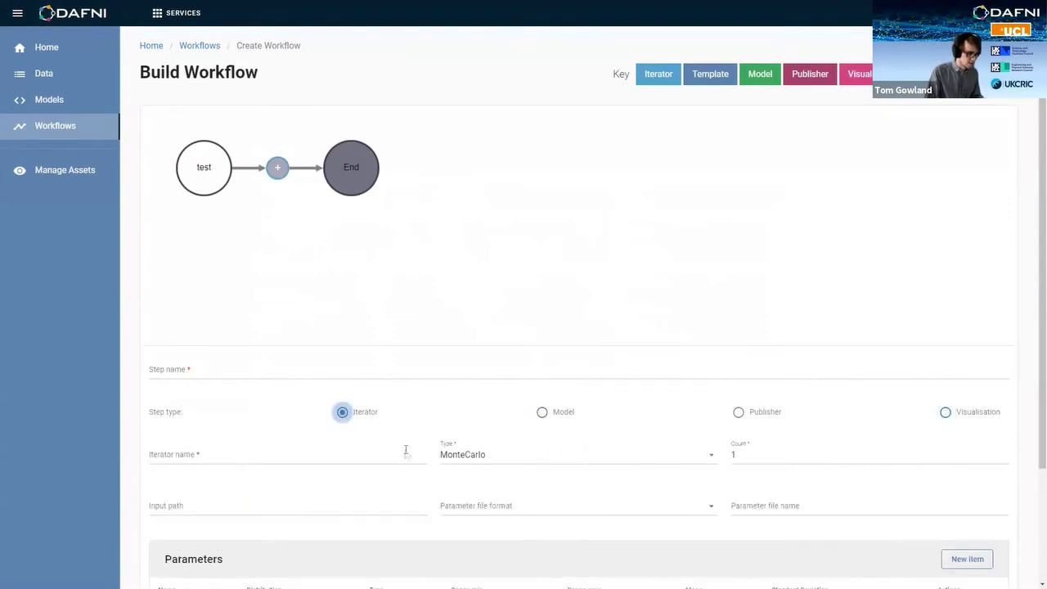
scroll(392, 400, "down", 1)
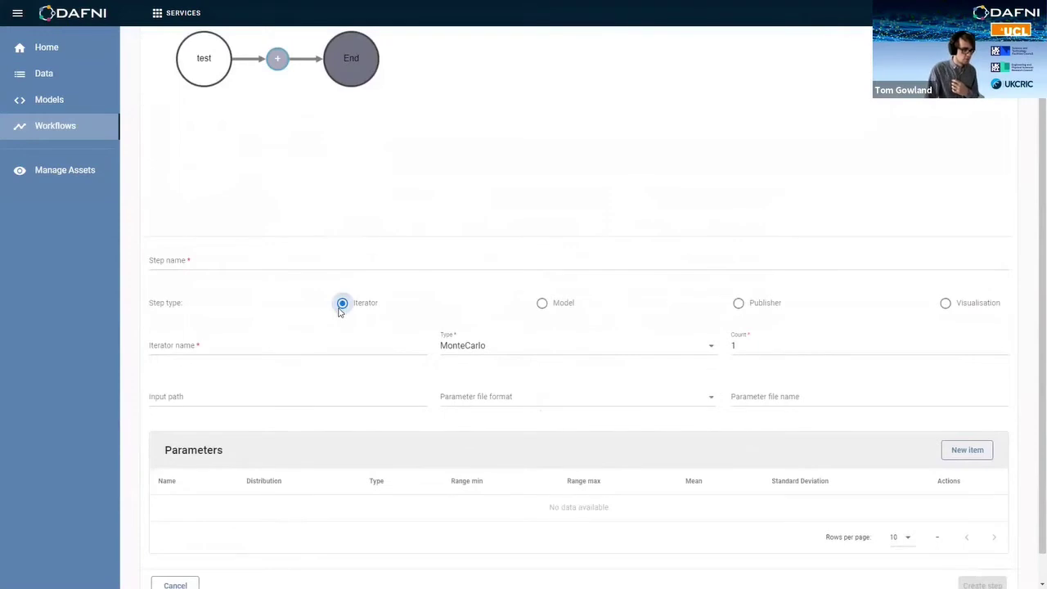
scroll(380, 334, "up", 1)
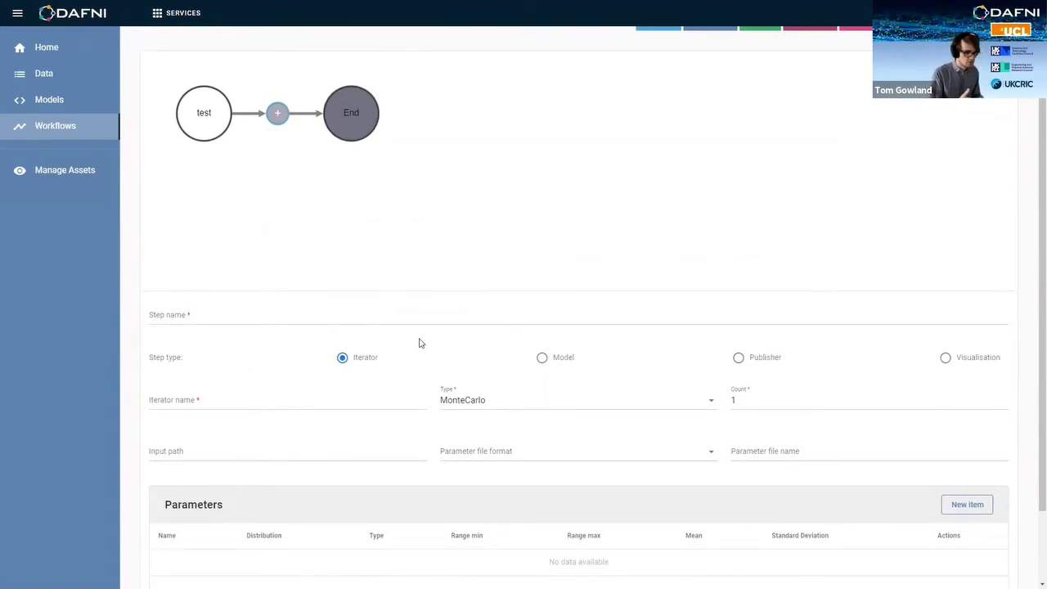
left_click(491, 400)
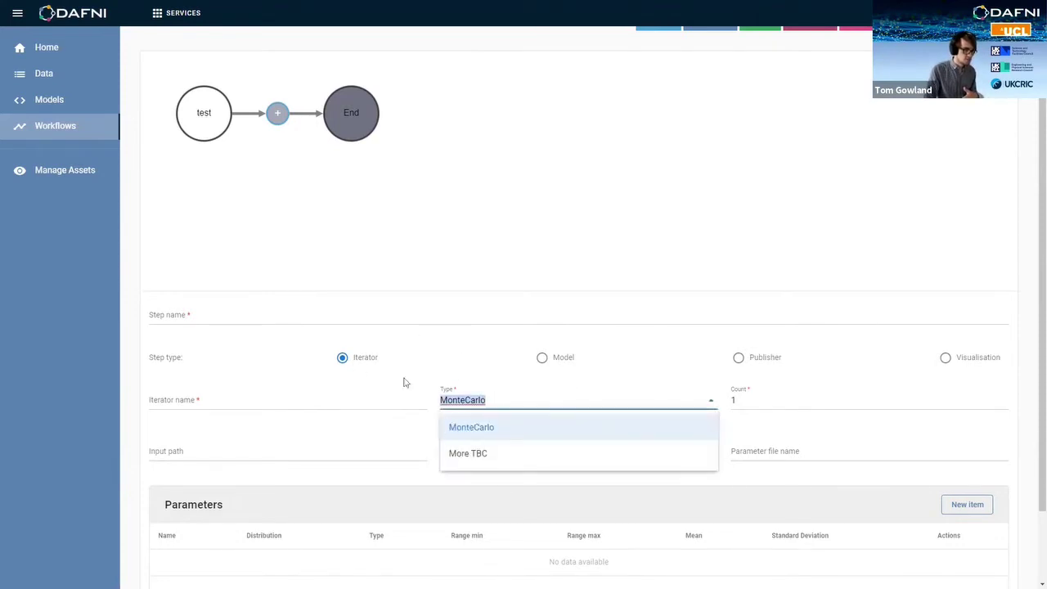
left_click(457, 434)
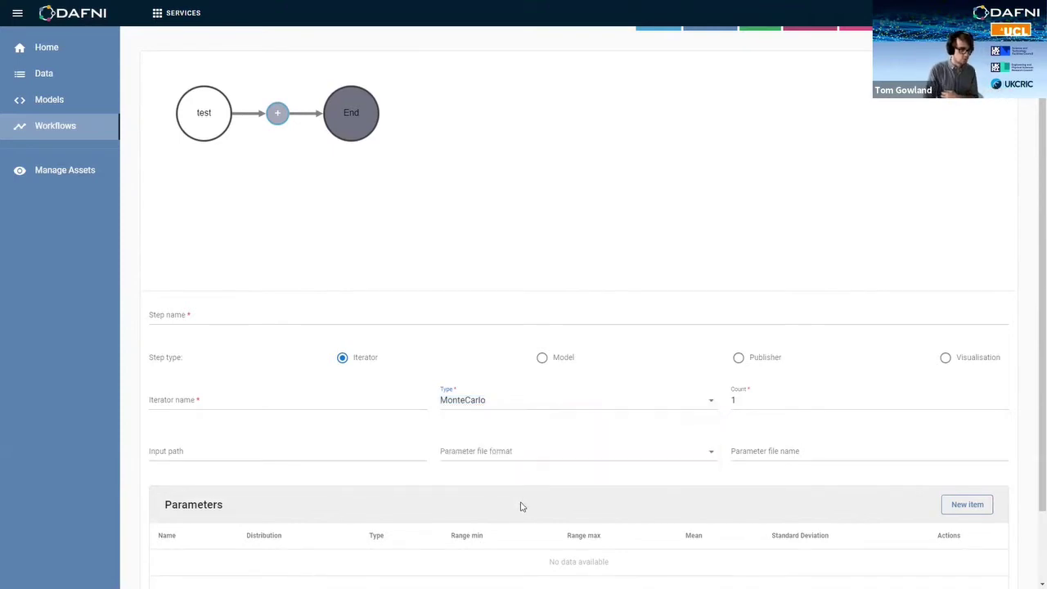
Step: Make the new step a Model step that runs the COVID-19 CovidSim Model
left_click(543, 358)
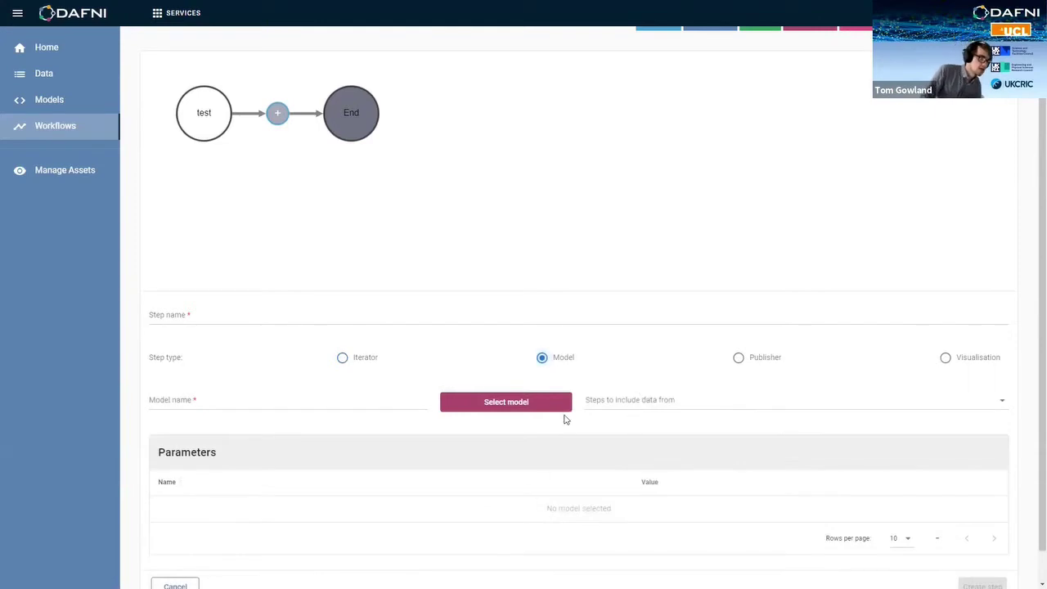
left_click(562, 406)
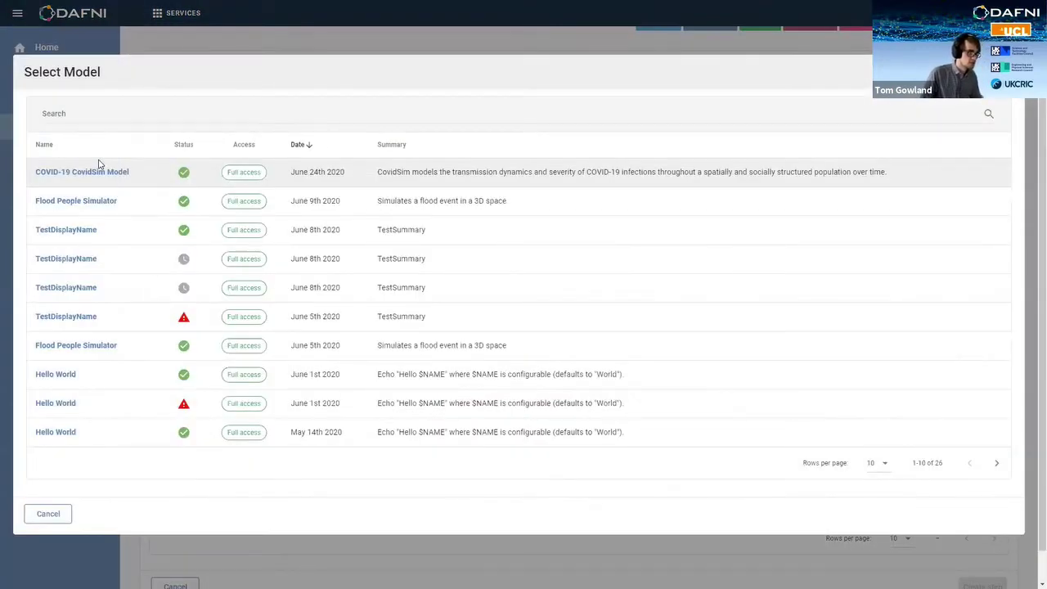
left_click(82, 172)
scroll(631, 405, "down", 3)
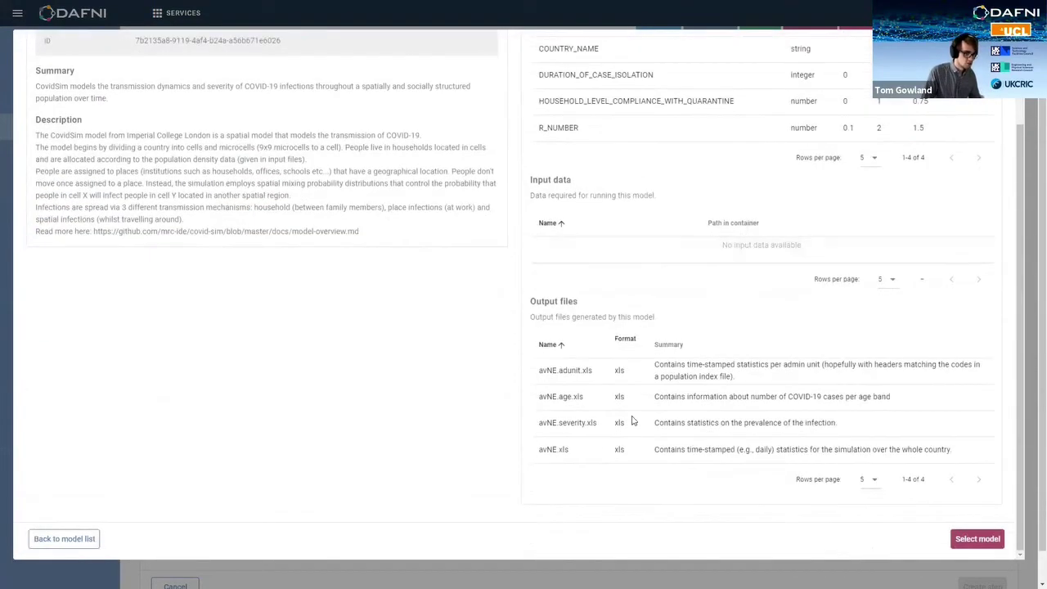
left_click(964, 542)
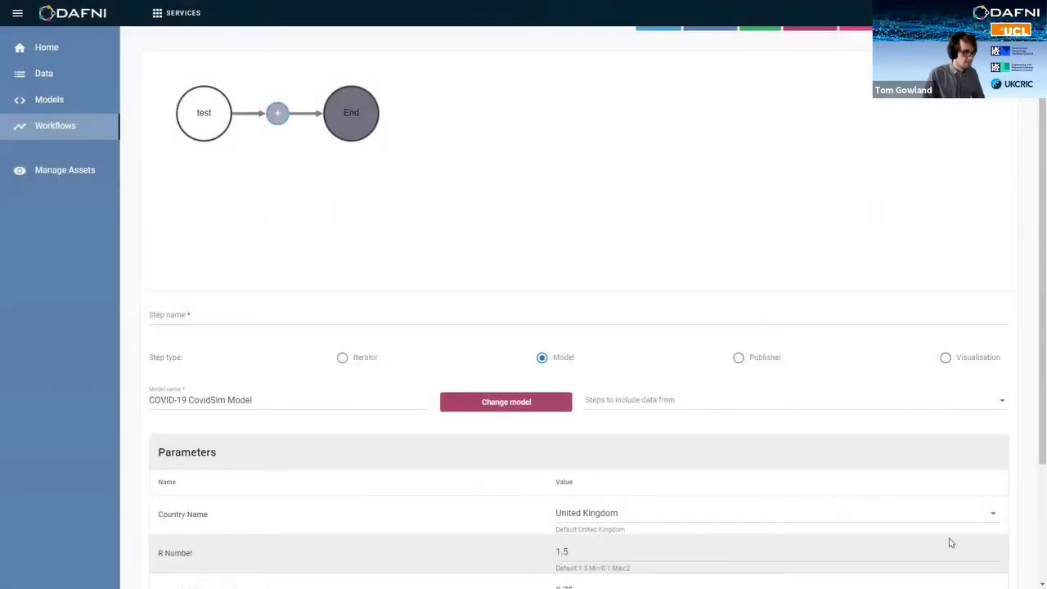
Step: Name the step covid-test
left_click(311, 315)
type("cpo")
key("BackSpace")
key("BackSpace")
type("ov")
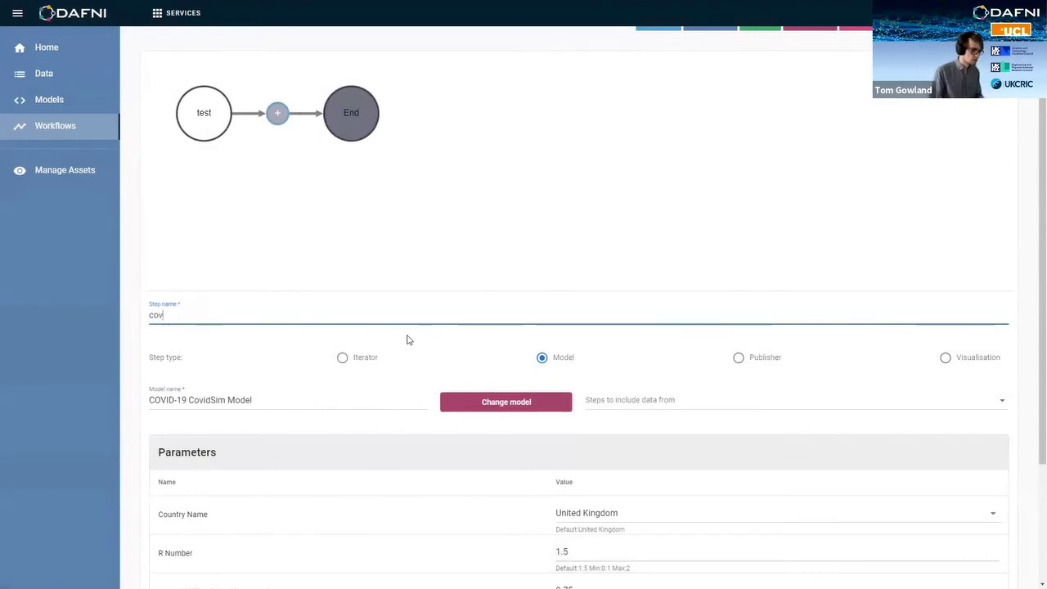
type("id-test")
Step: Keep Country Name as United Kingdom and set the R Number to 1.9
scroll(383, 414, "down", 2)
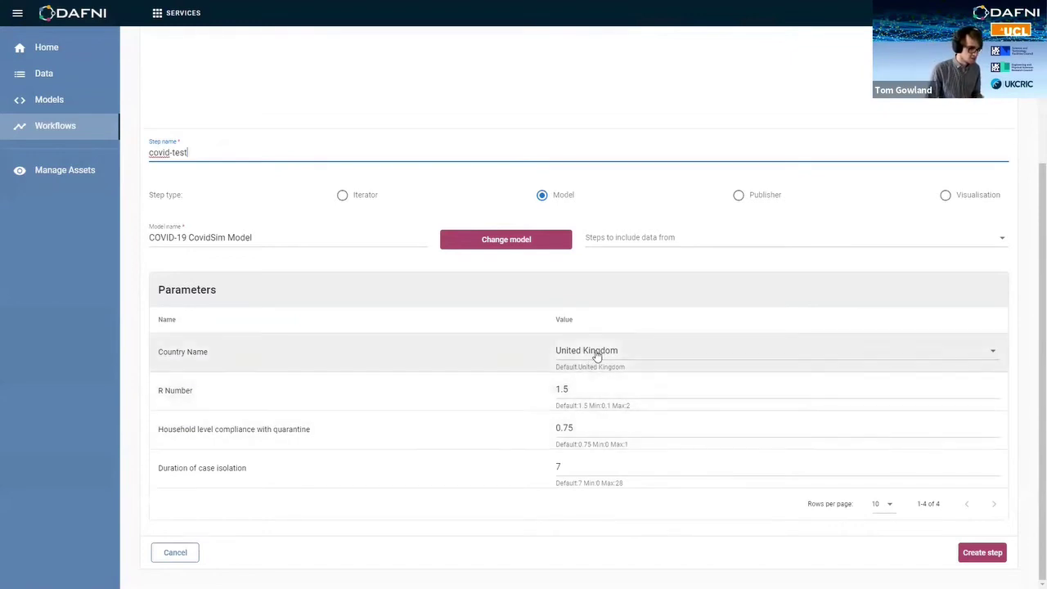
left_click(596, 354)
scroll(614, 393, "down", 2)
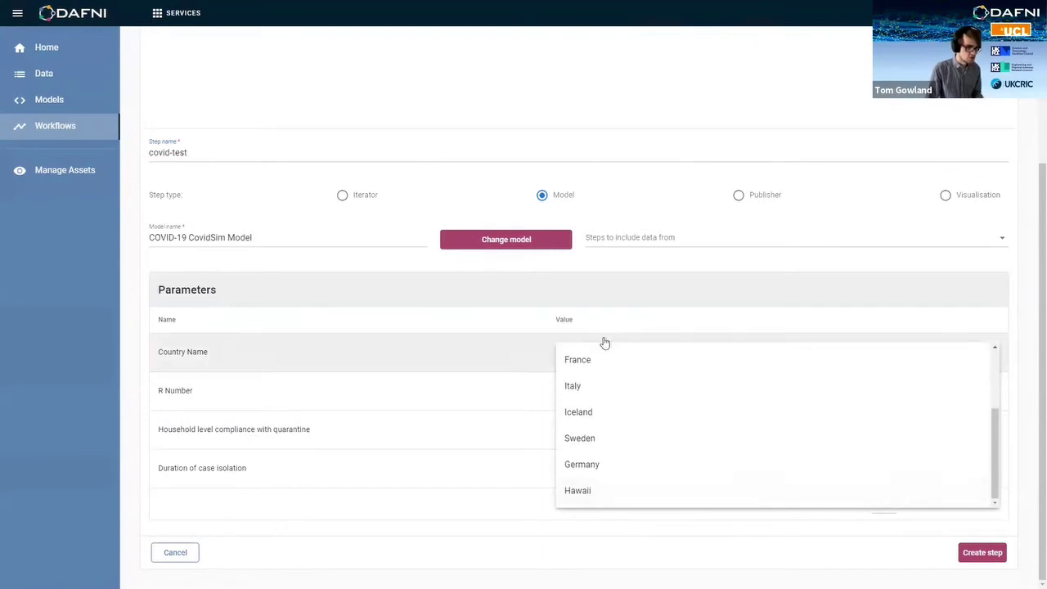
scroll(597, 388, "up", 2)
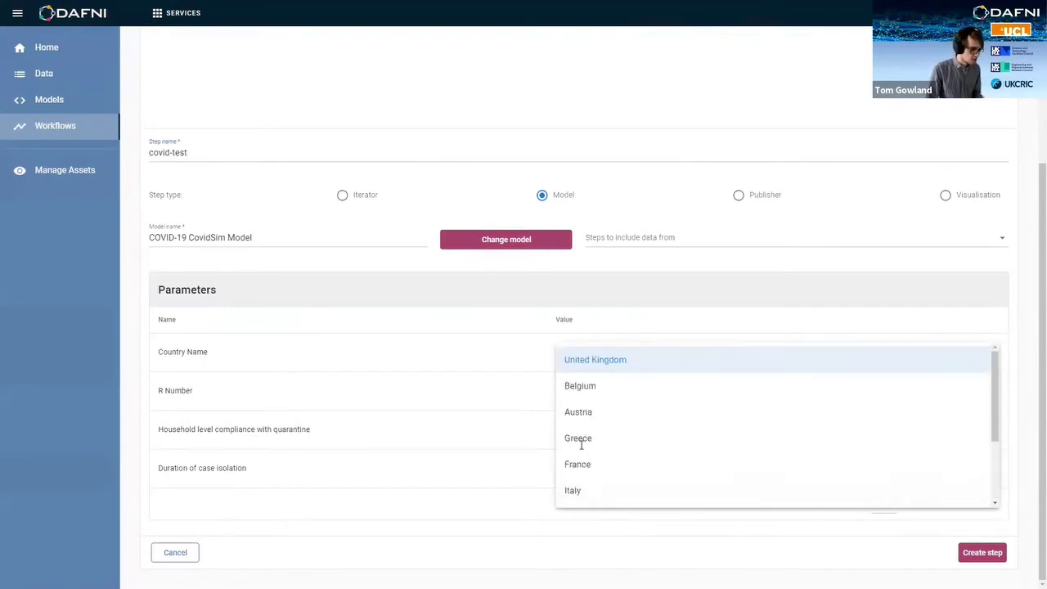
key("Tab")
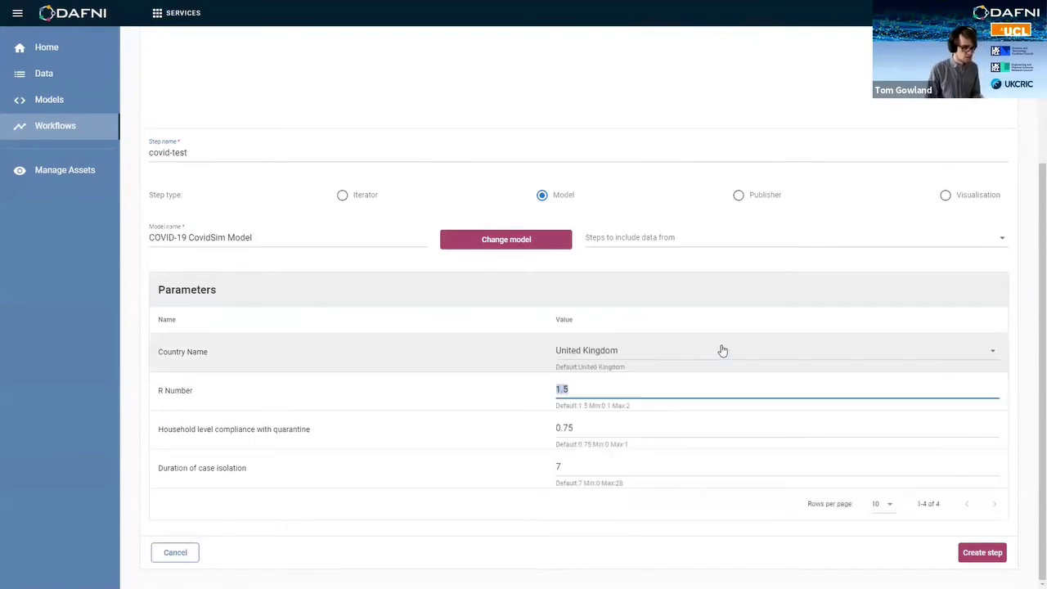
type("1.9")
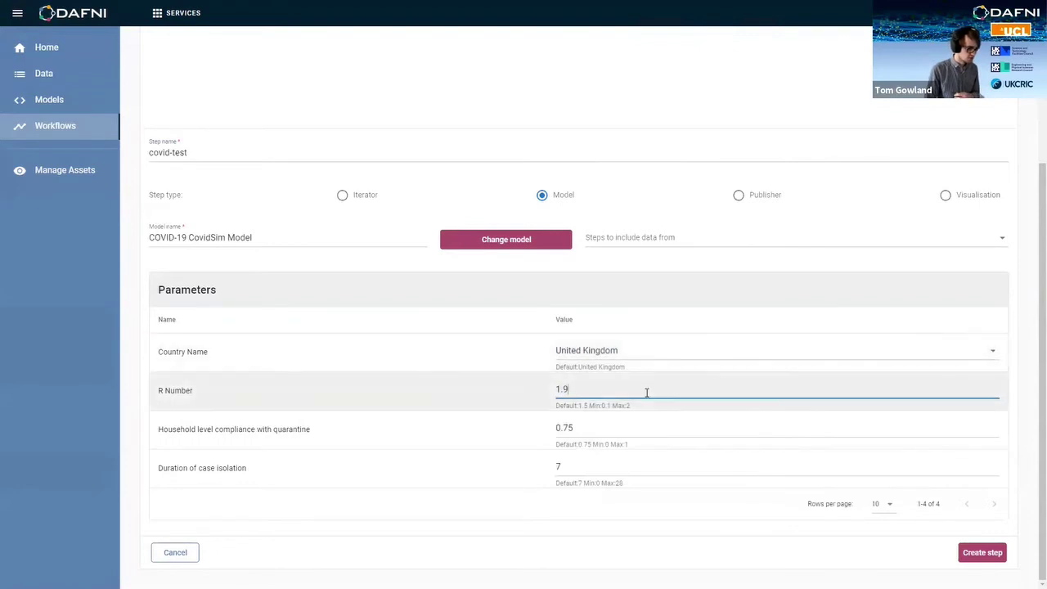
Step: Set household quarantine compliance to 0.2, leaving case isolation duration at 7
key("Tab")
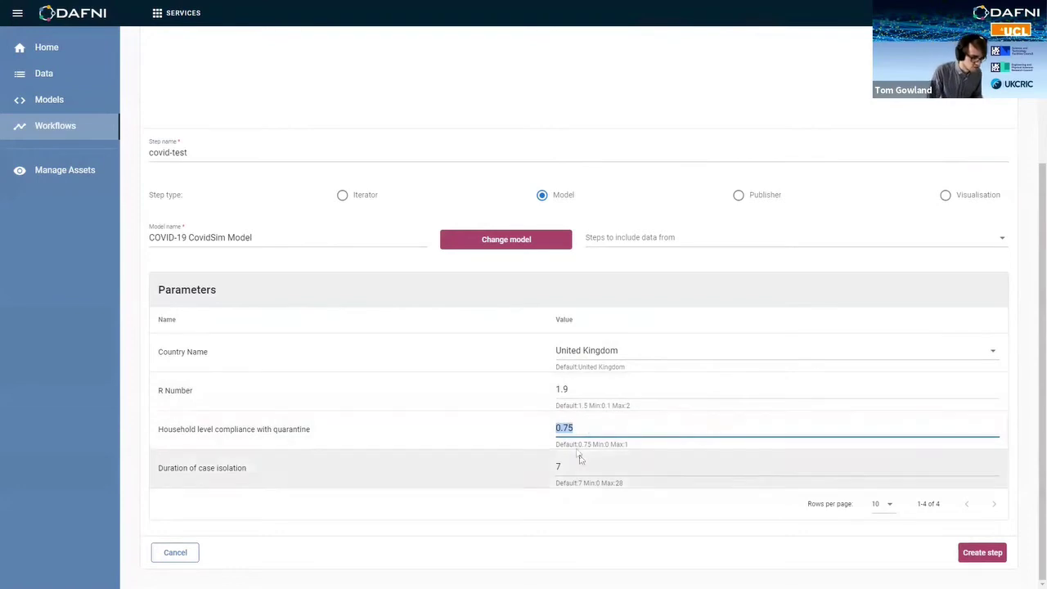
key("Right")
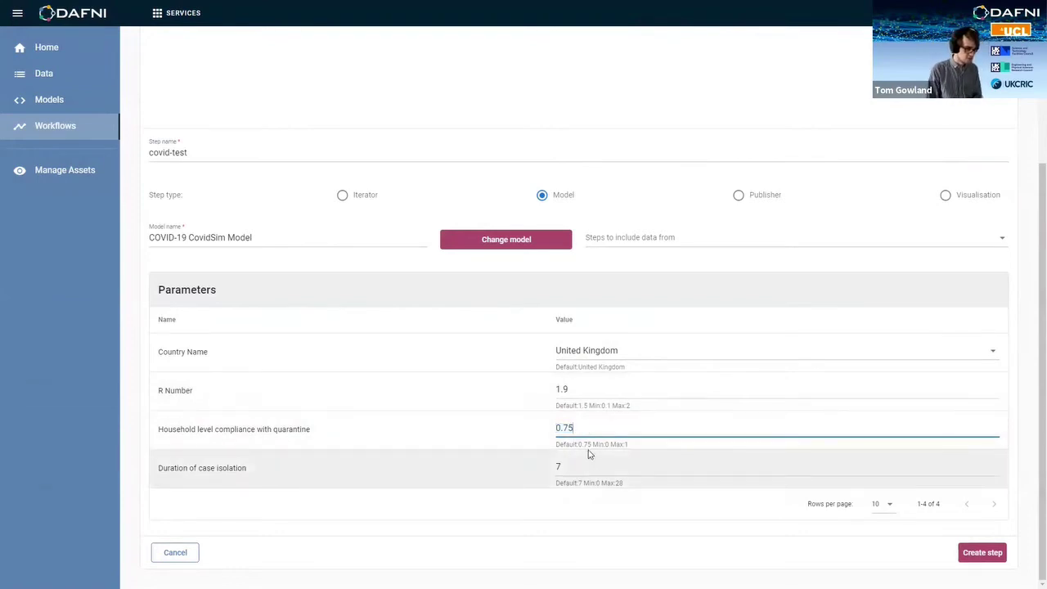
key("BackSpace")
key("BackSpace")
type("2")
key("Tab")
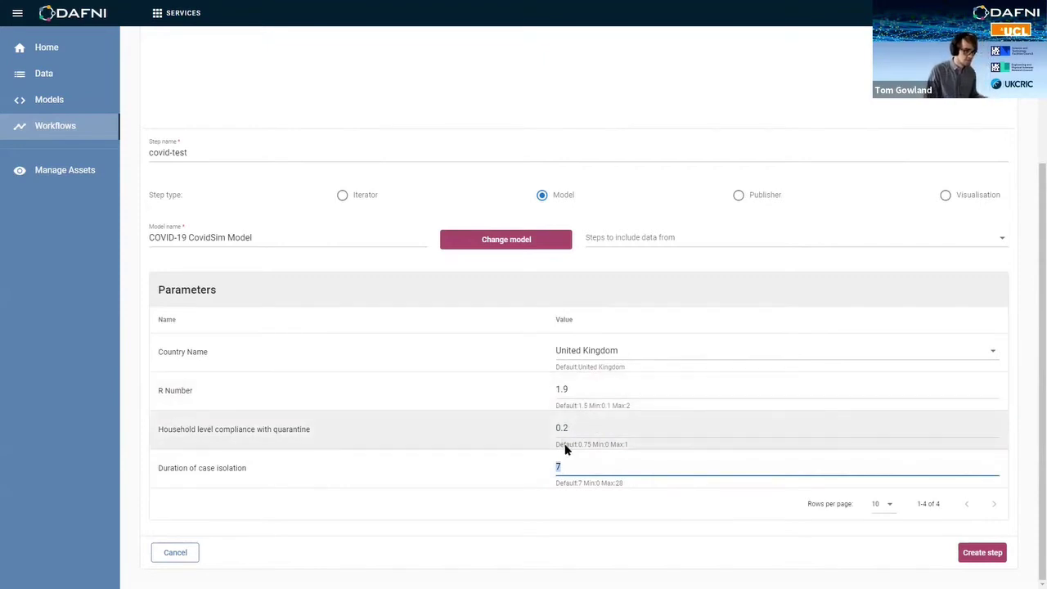
scroll(563, 446, "up", 2)
scroll(564, 439, "up", 2)
scroll(552, 379, "down", 4)
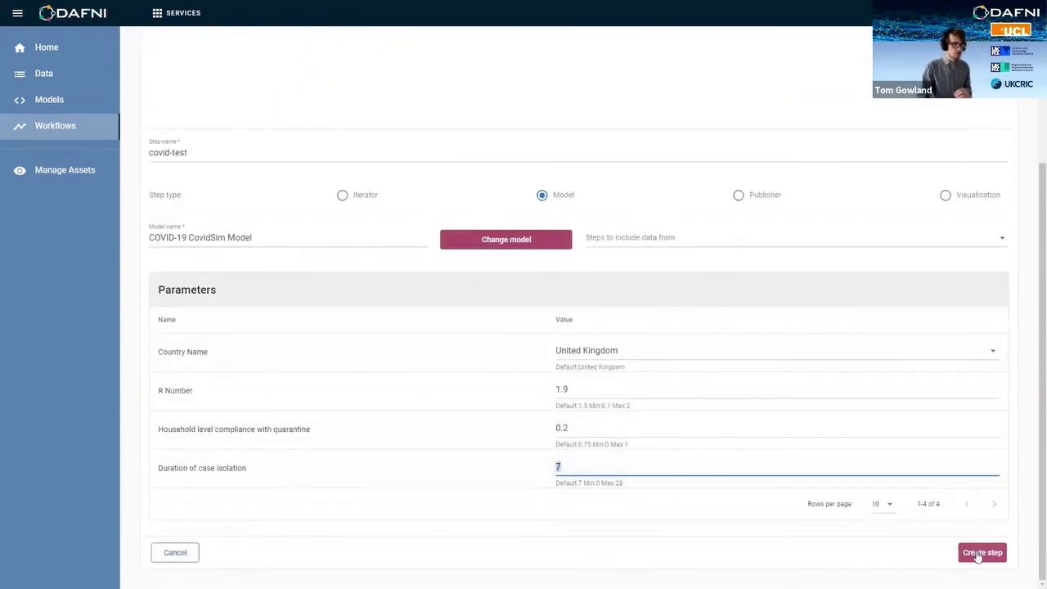
Step: Add the covid-test model step to the workflow and set the next step's type to Publisher
left_click(979, 554)
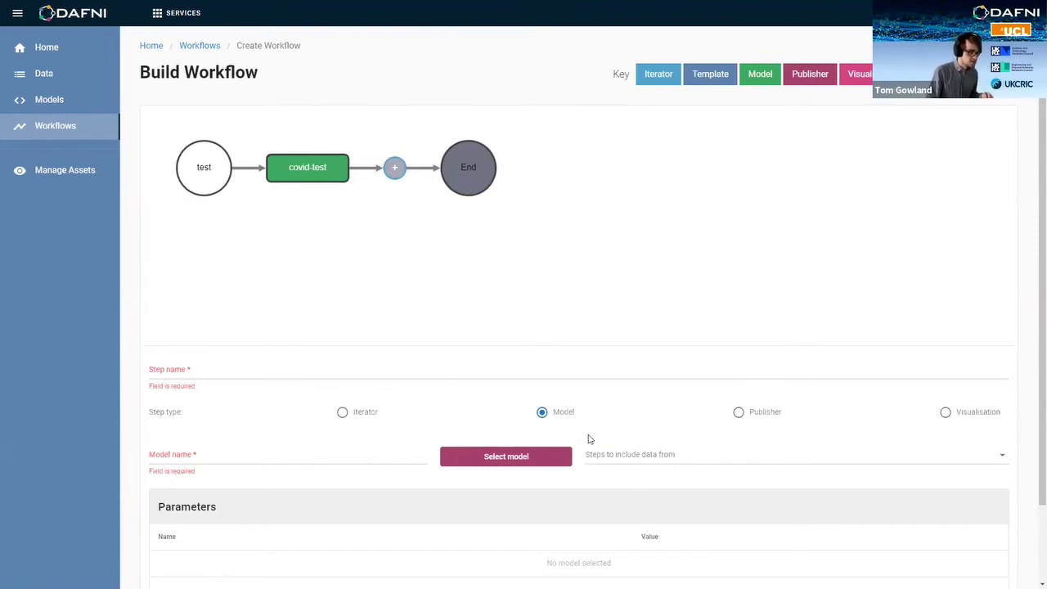
key("Right")
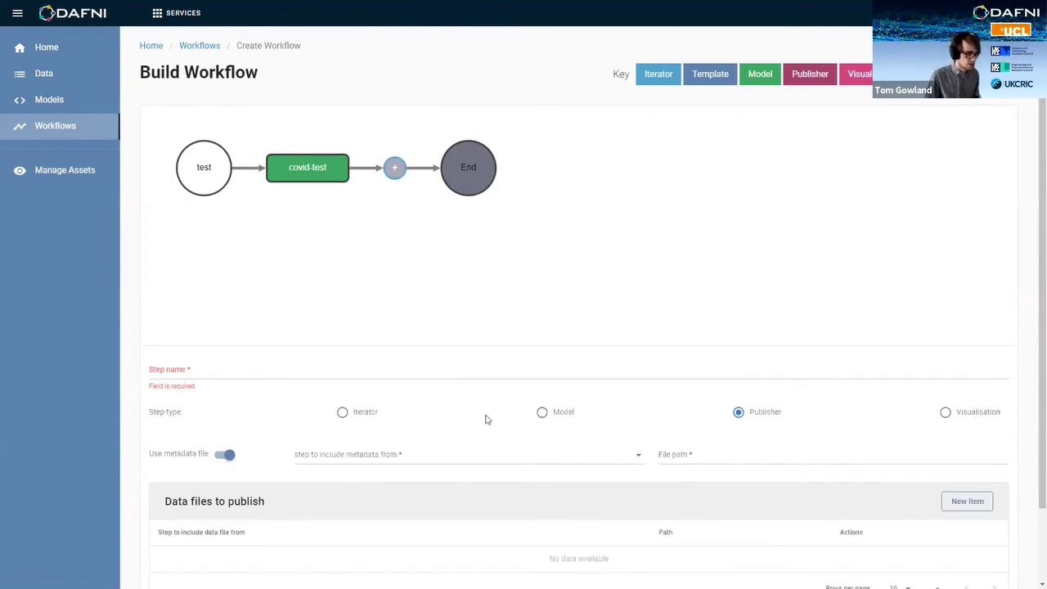
Step: Make the new step a Visualisation step named test-viz and begin choosing its visualisation type
left_click(736, 414)
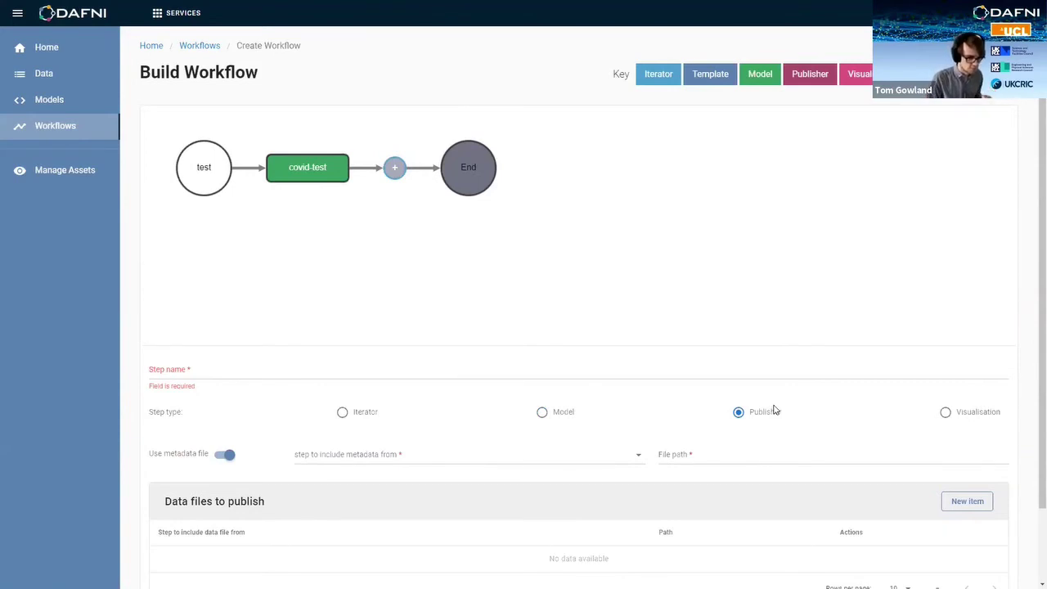
left_click(945, 414)
scroll(644, 335, "down", 1)
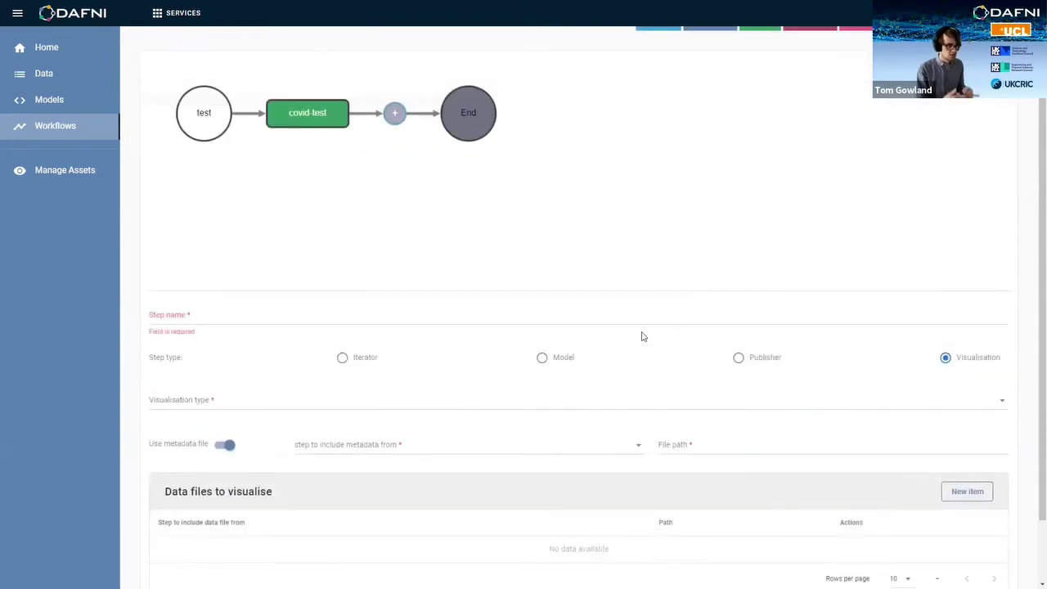
left_click(324, 318)
type("test-viz")
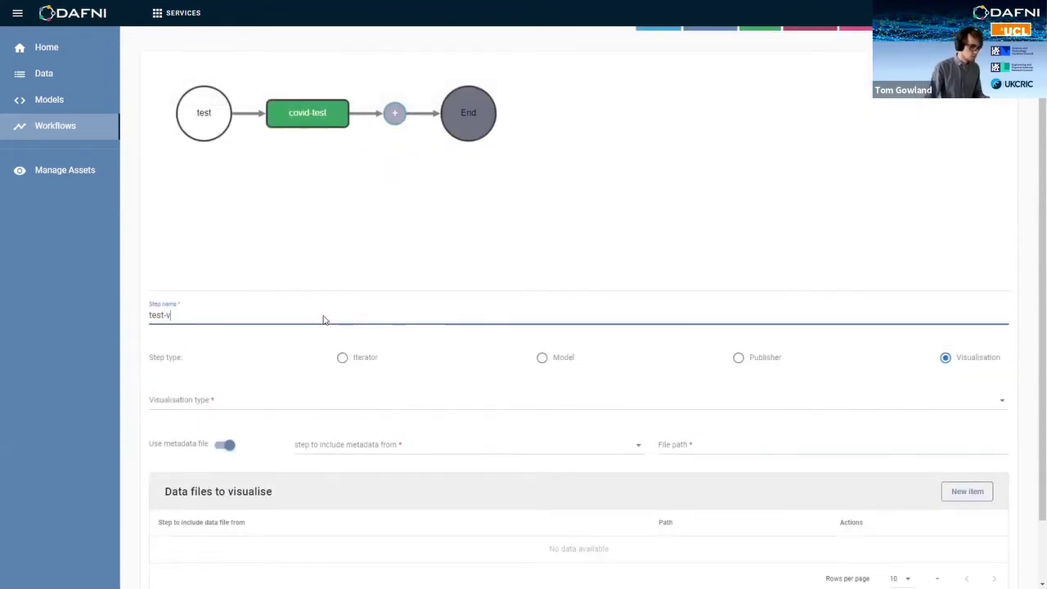
left_click(257, 399)
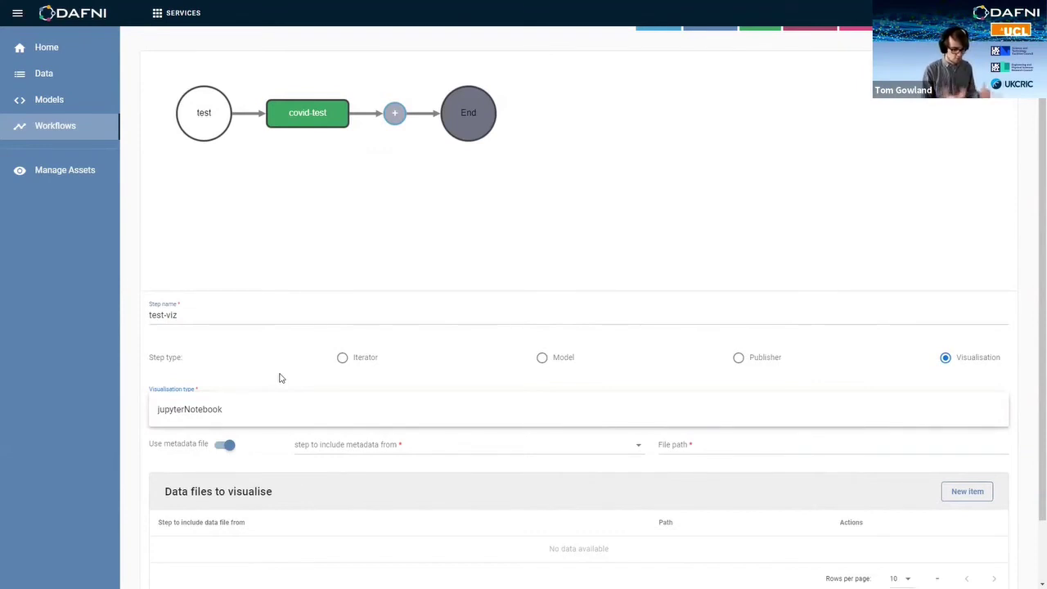
Step: Choose jupyterNotebook as test-viz's visualisation type and switch off Use metadata file
left_click(247, 420)
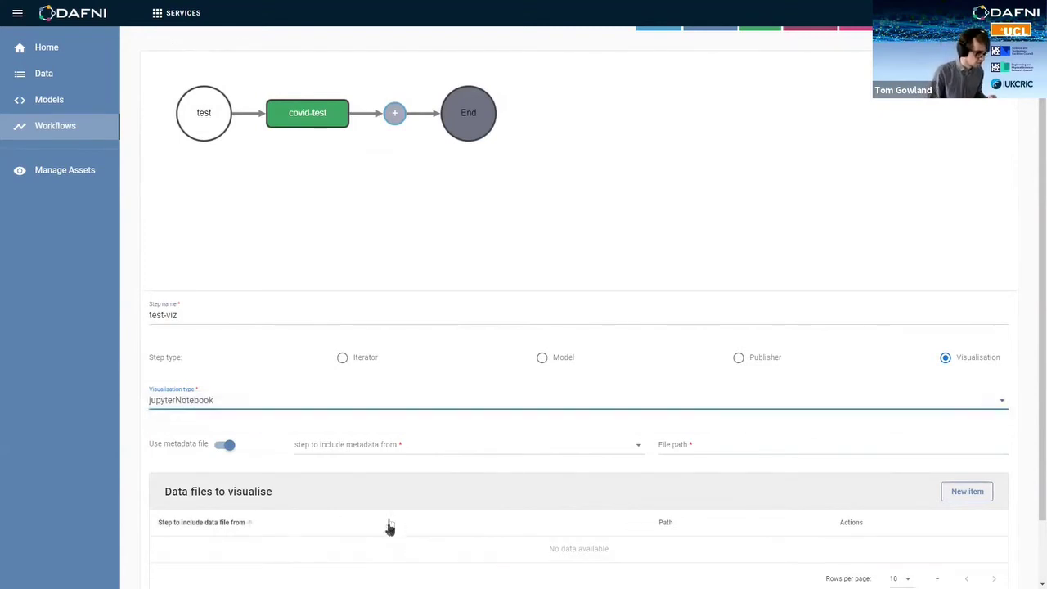
scroll(402, 428, "down", 1)
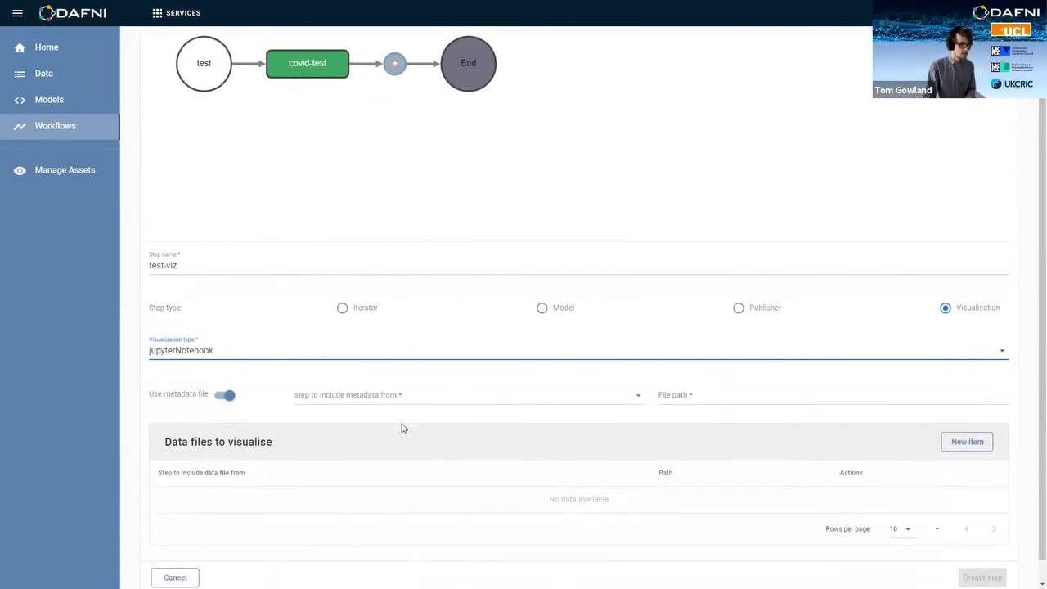
key("Tab")
key("space")
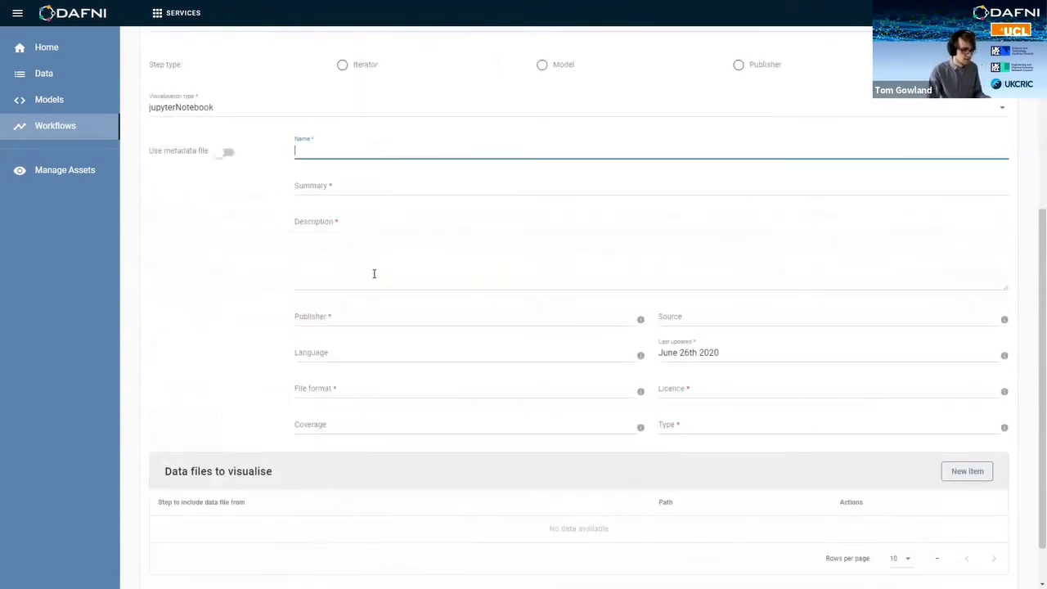
scroll(294, 452, "up", 1)
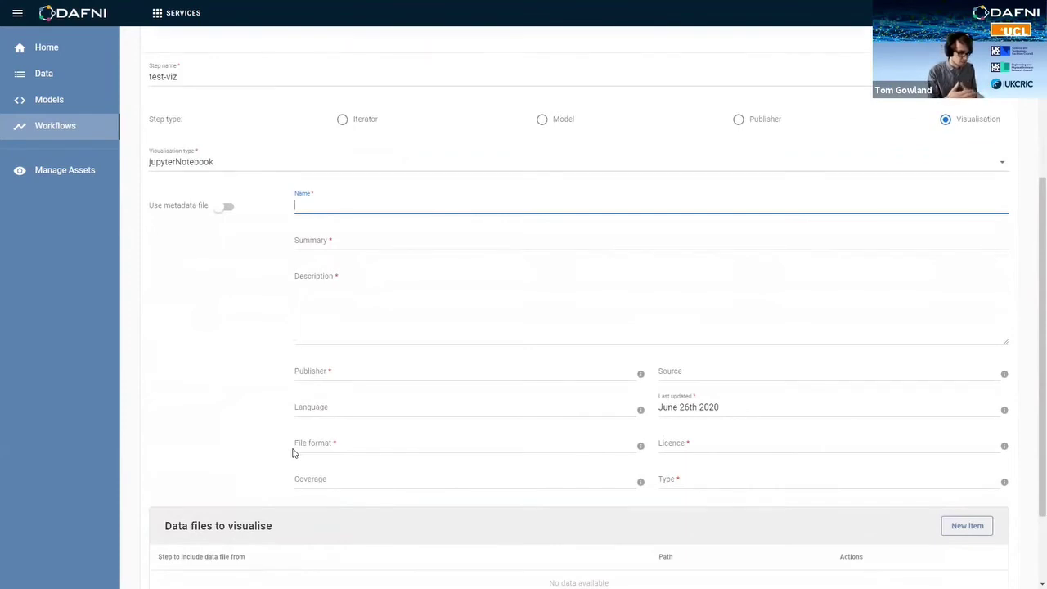
scroll(360, 476, "down", 2)
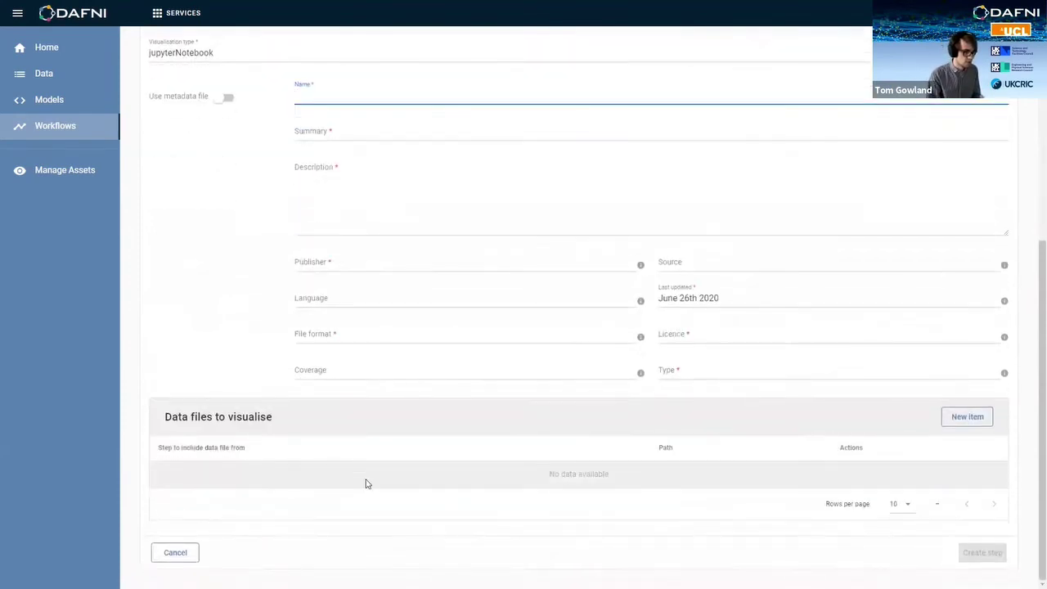
scroll(365, 484, "up", 7)
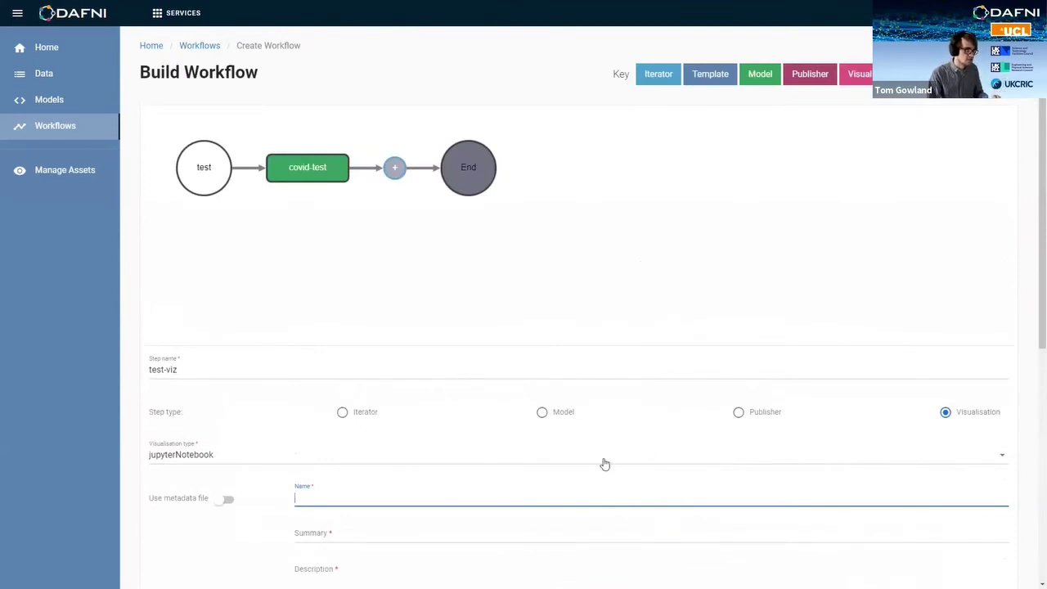
Step: Back on Workflows, execute COVID 19 UK and confirm its new instance shows Running
scroll(402, 352, "down", 2)
scroll(327, 245, "up", 2)
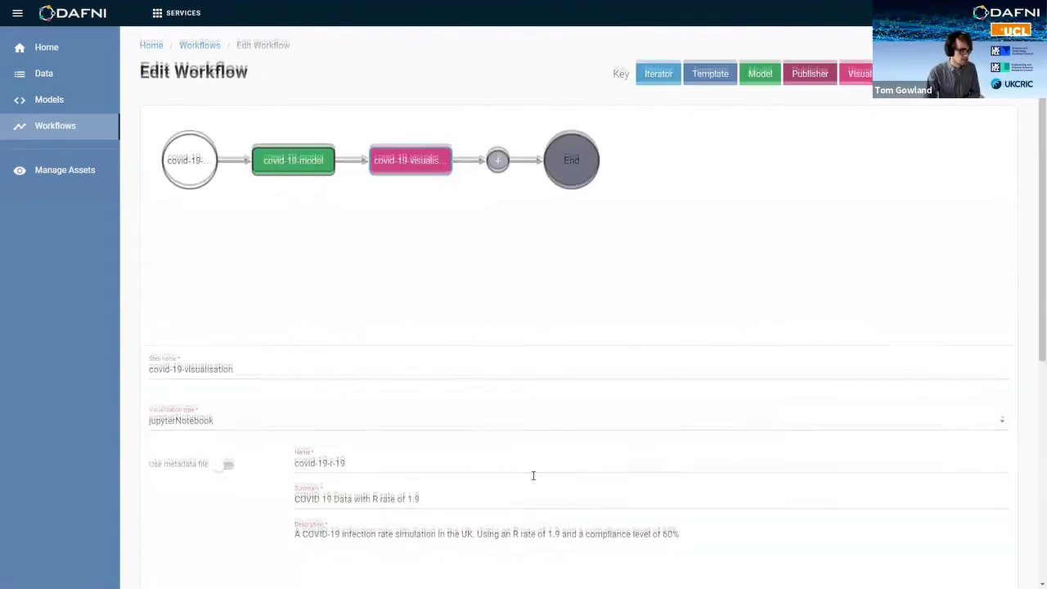
scroll(532, 478, "down", 5)
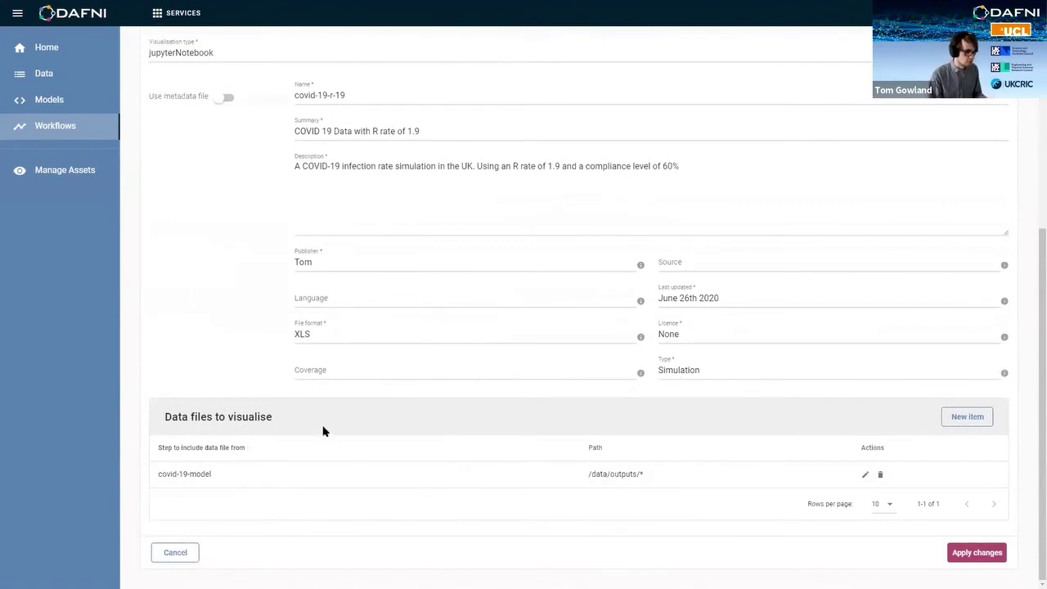
scroll(325, 418, "up", 3)
scroll(325, 414, "up", 2)
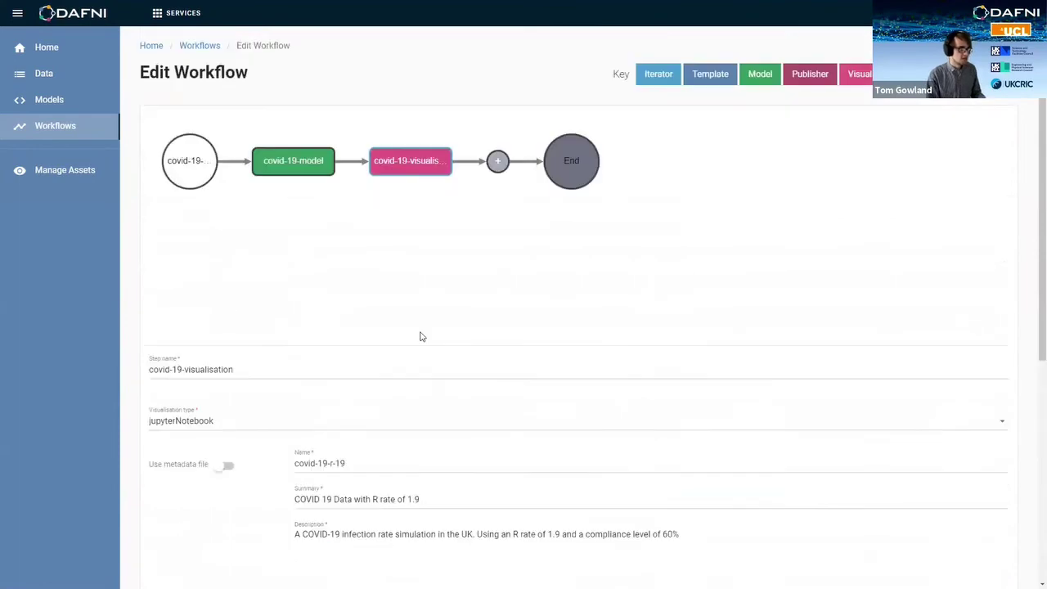
left_click(204, 46)
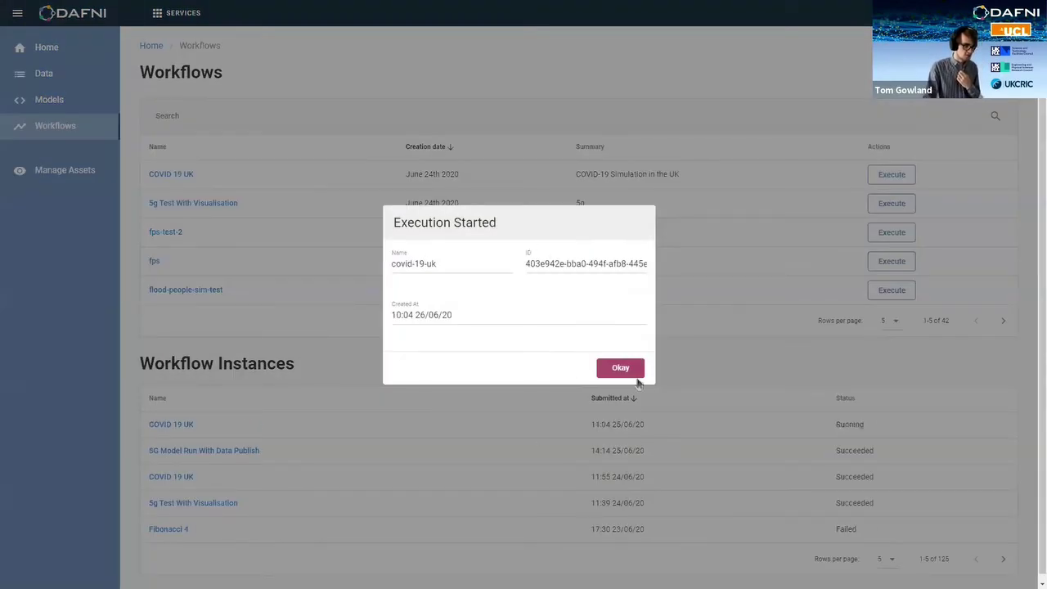
left_click(619, 368)
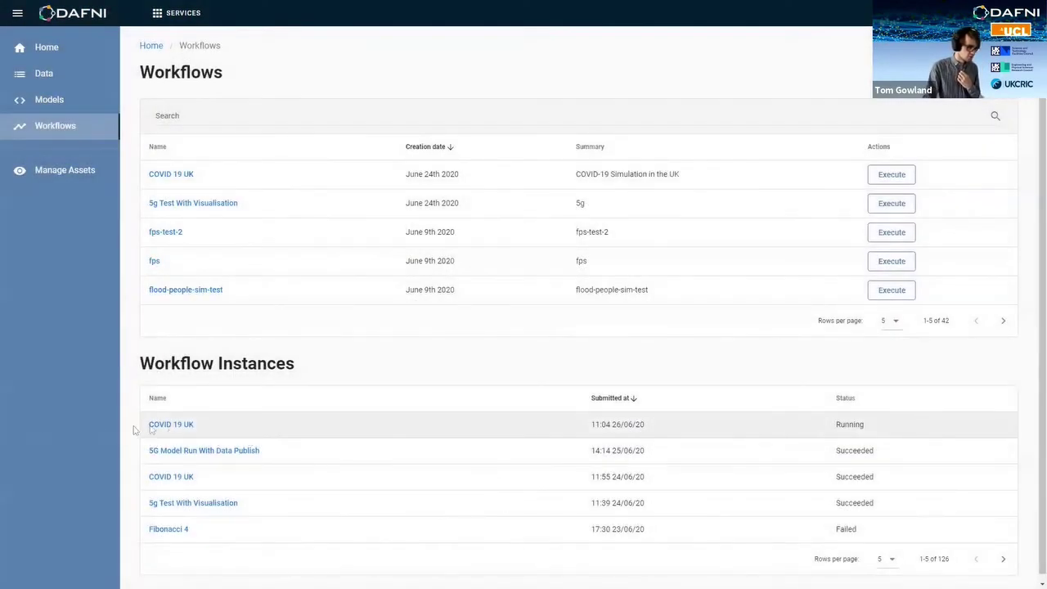
left_click_drag(867, 425, 831, 426)
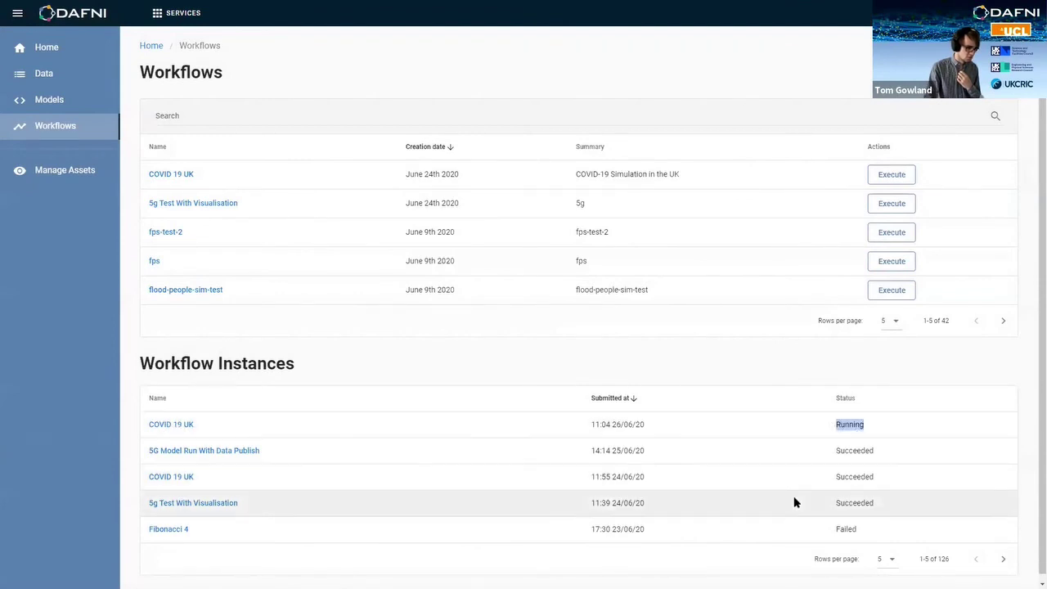
Step: Check the COVID 19 UK instance's covid-19-model progress, then open the covid-19-visualisation step details
left_click(445, 466)
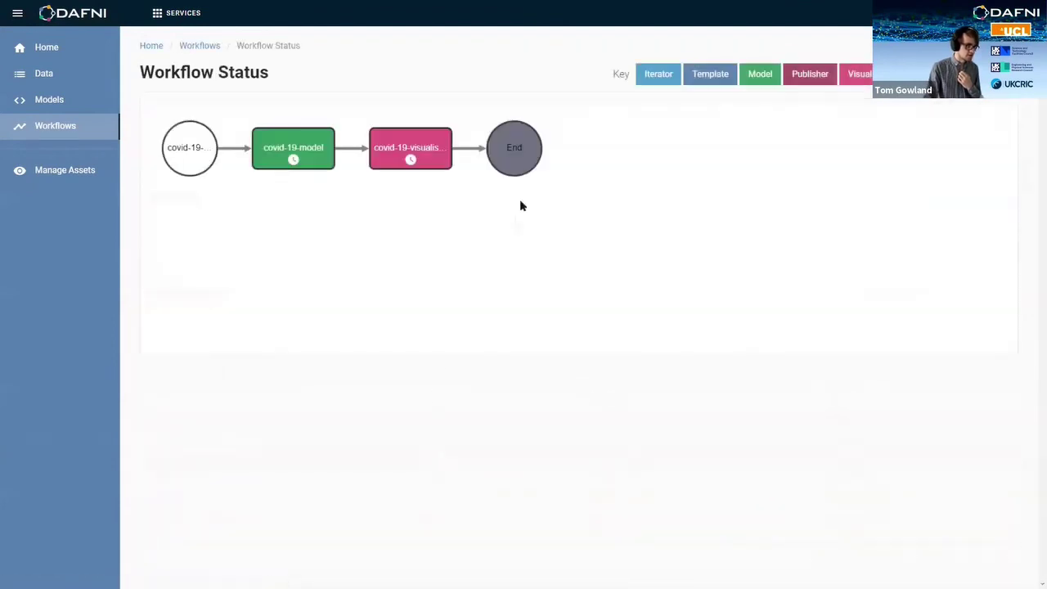
left_click(277, 164)
left_click(200, 46)
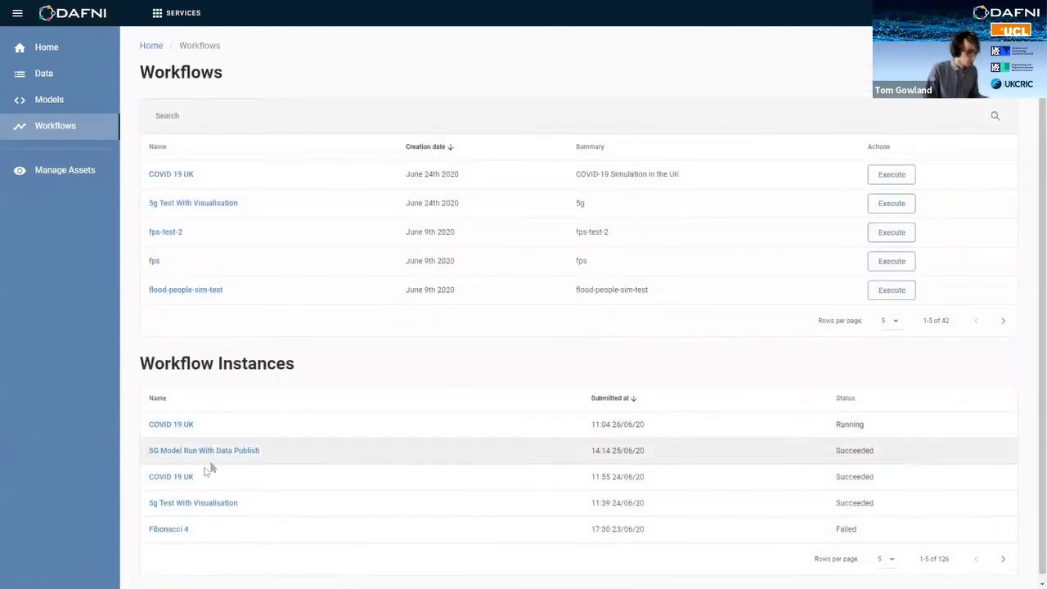
left_click(187, 477)
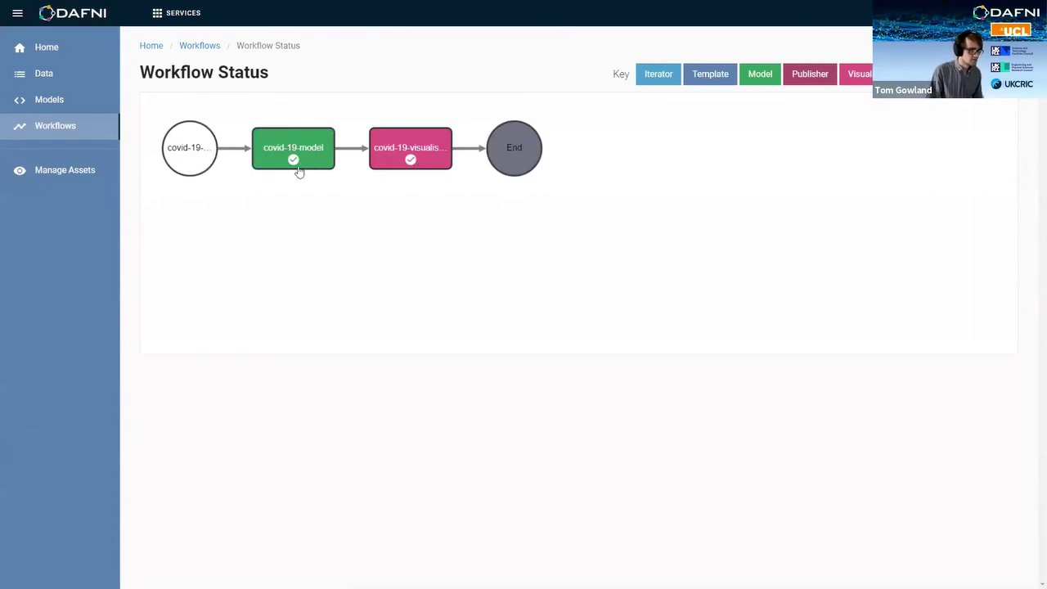
left_click(410, 147)
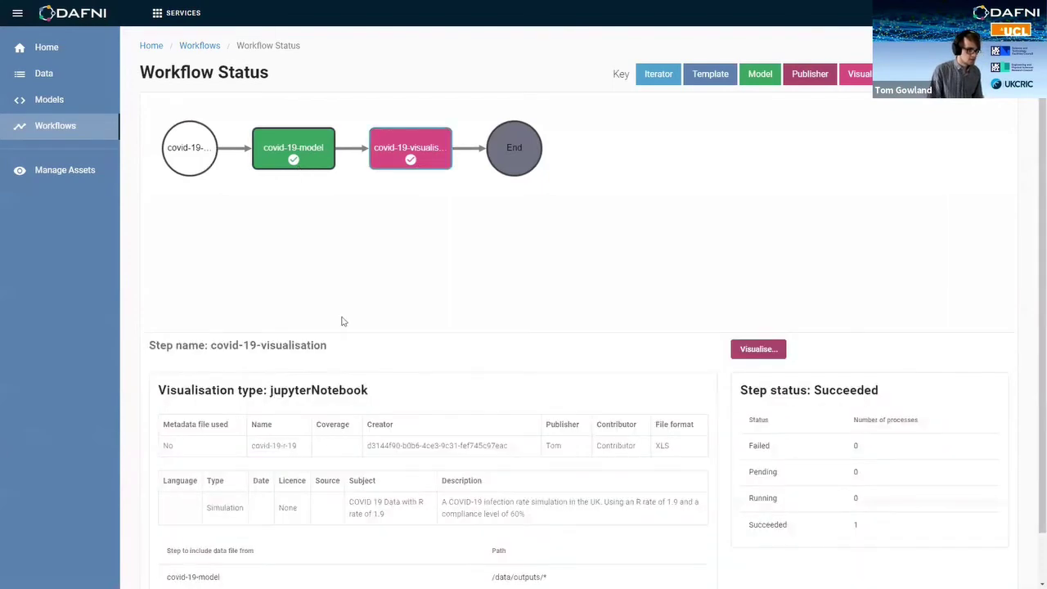
scroll(342, 336, "down", 1)
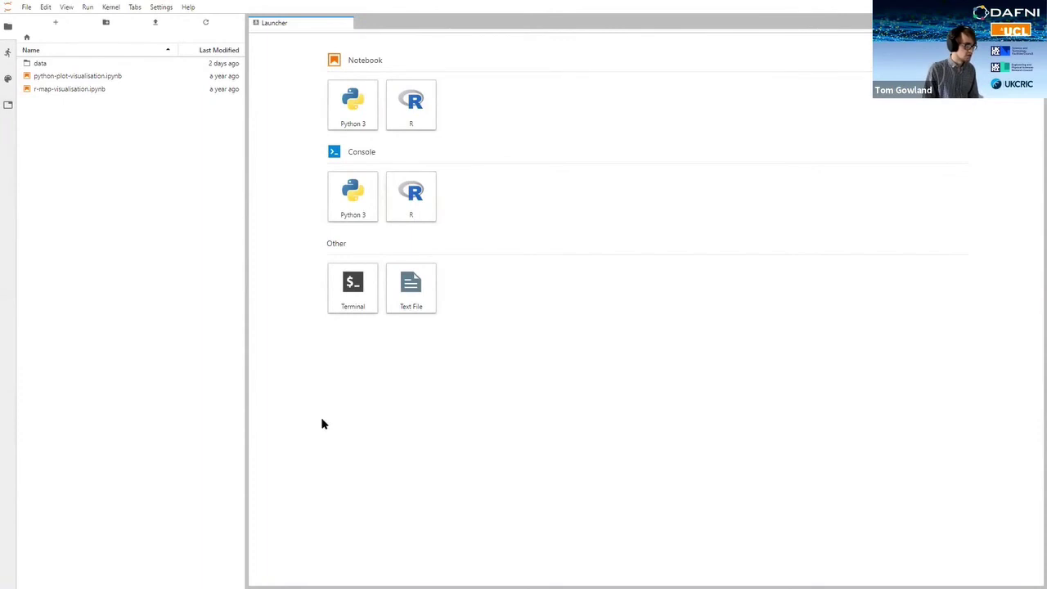
Step: Open the data folder and widen the file browser to read the four output .xls file names
double_click(44, 63)
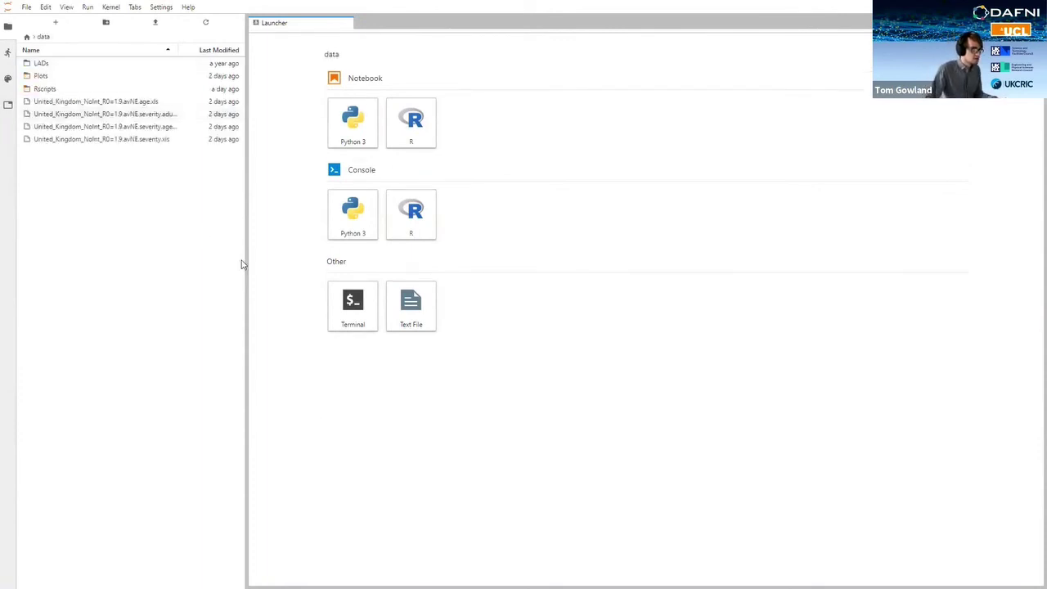
key("ctrl+a")
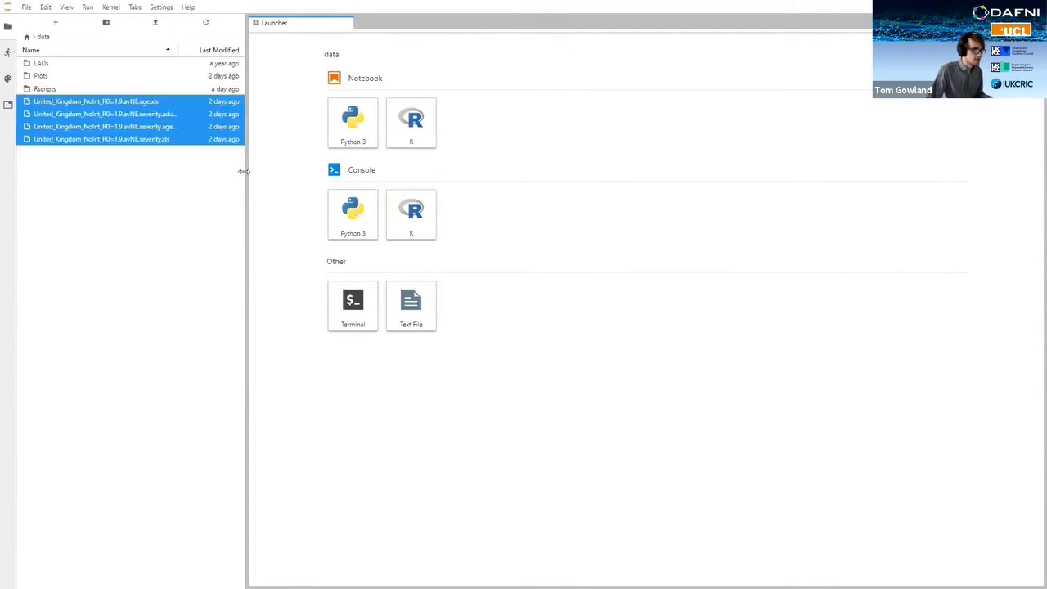
left_click_drag(242, 172, 304, 178)
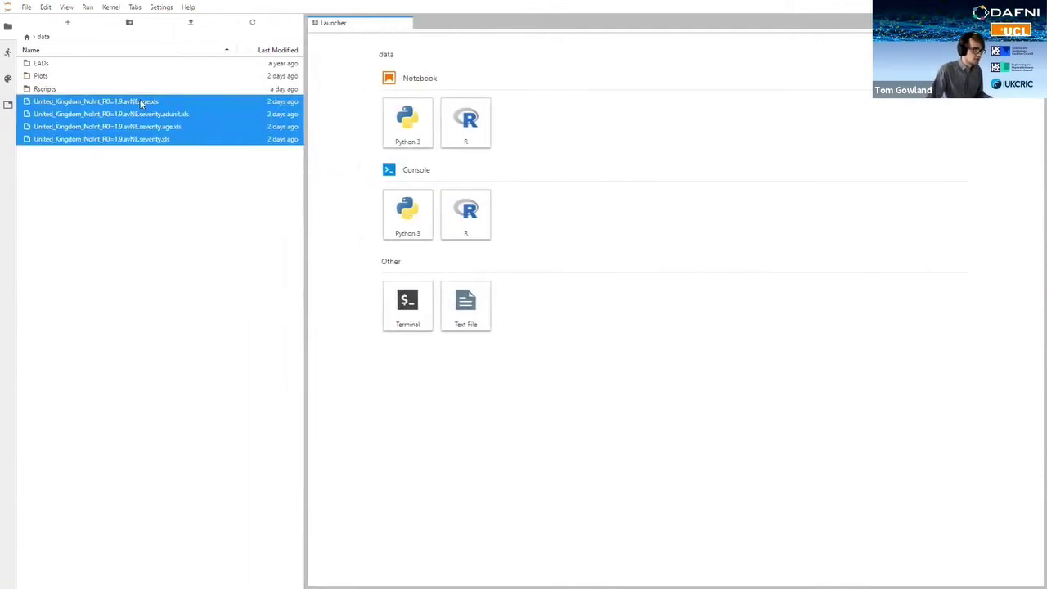
left_click(164, 115)
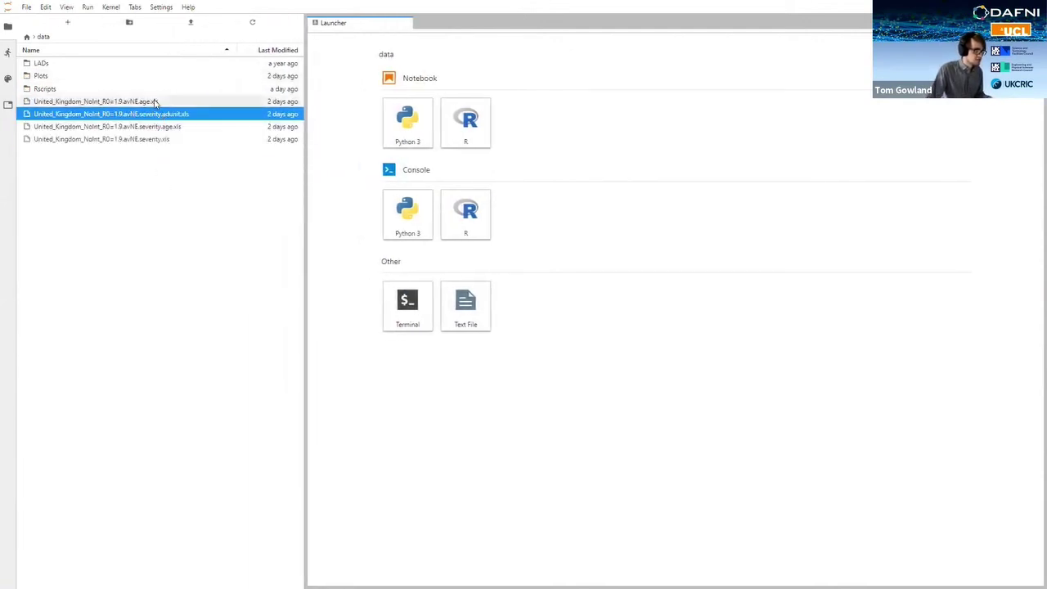
Step: View the data in United_Kingdom_NoInt_R0=1.9.avNE.age.xls, then close it
double_click(155, 102)
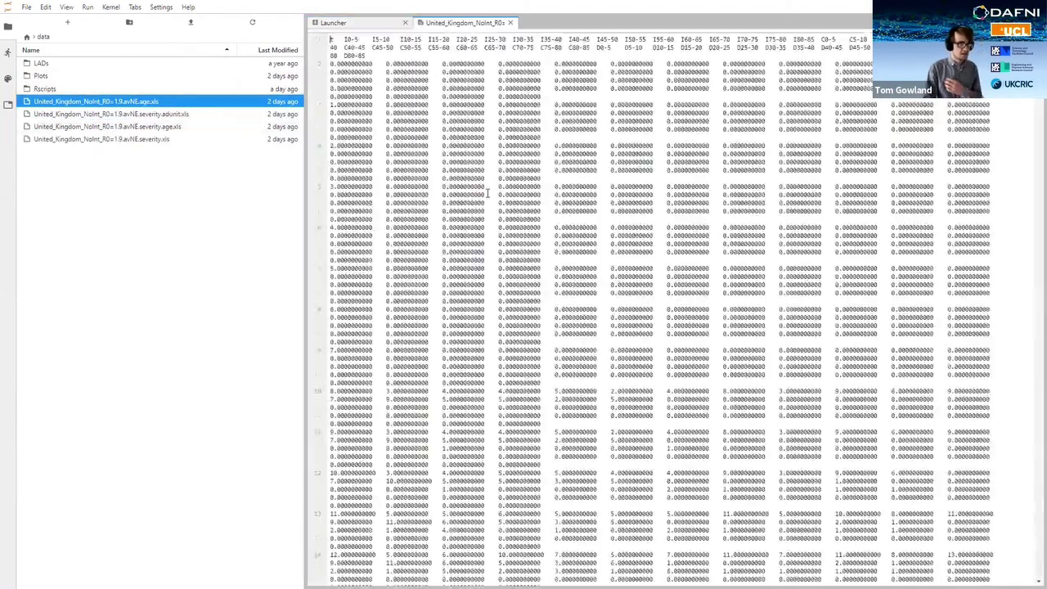
scroll(487, 193, "down", 20)
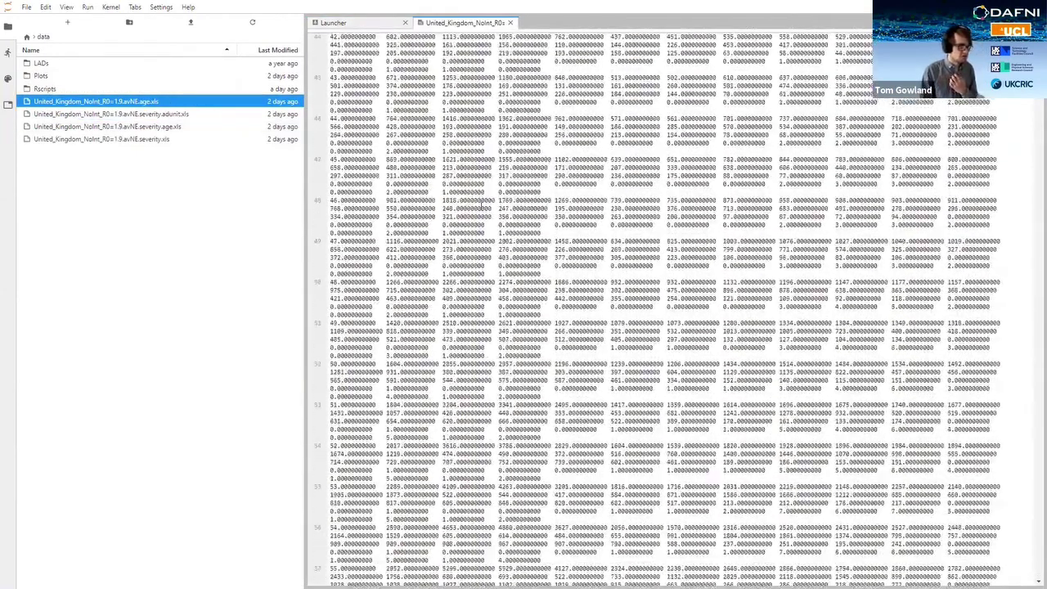
scroll(487, 233, "down", 7)
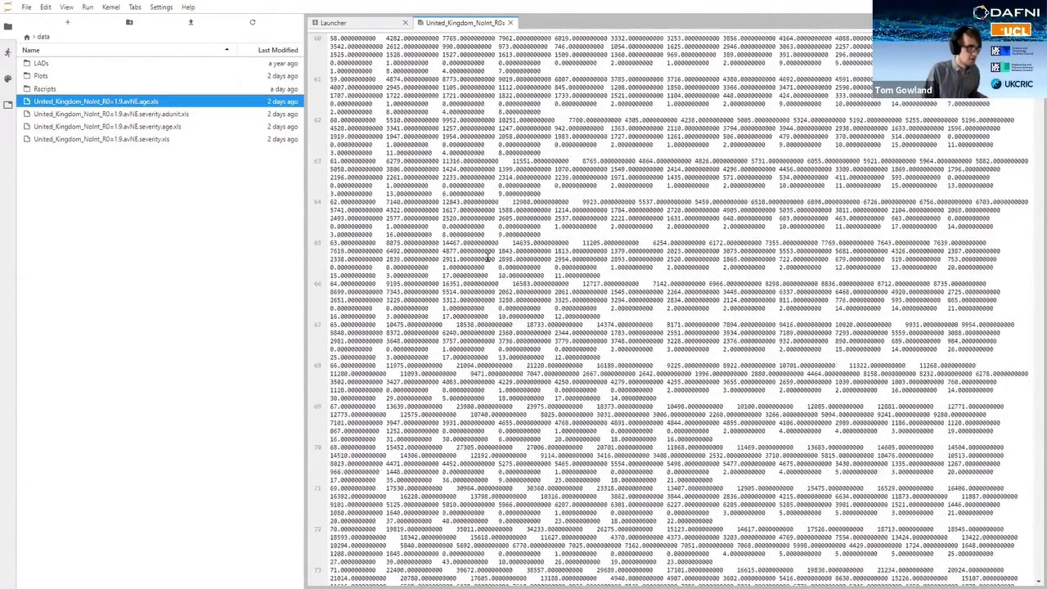
scroll(487, 258, "down", 3)
left_click(510, 22)
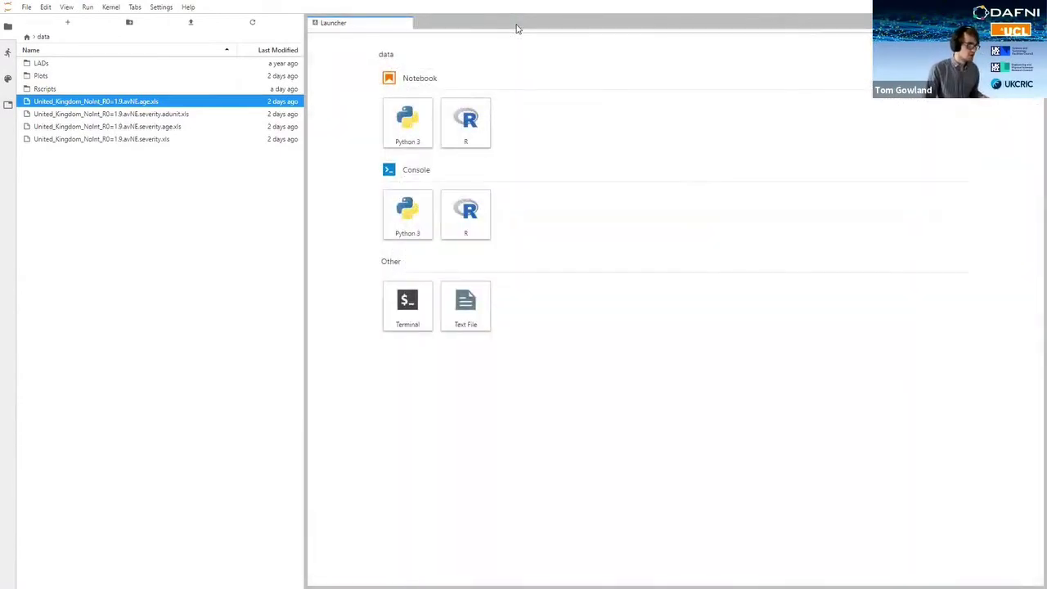
Step: Open Rscripts/RPlot.ipynb and scroll through its R plotting script, then back to the top
double_click(74, 88)
double_click(49, 63)
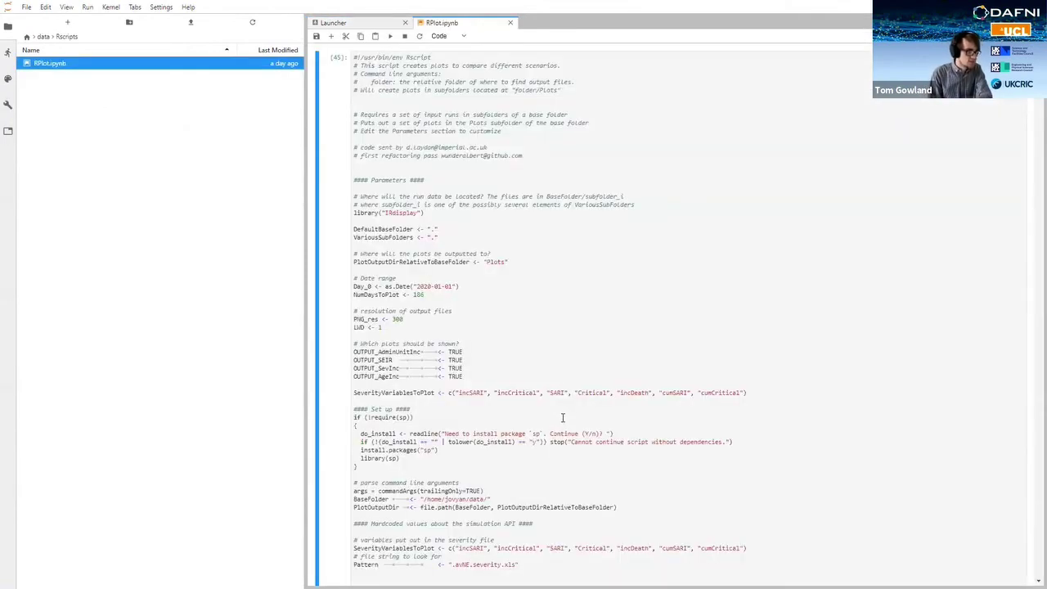
left_click(514, 251)
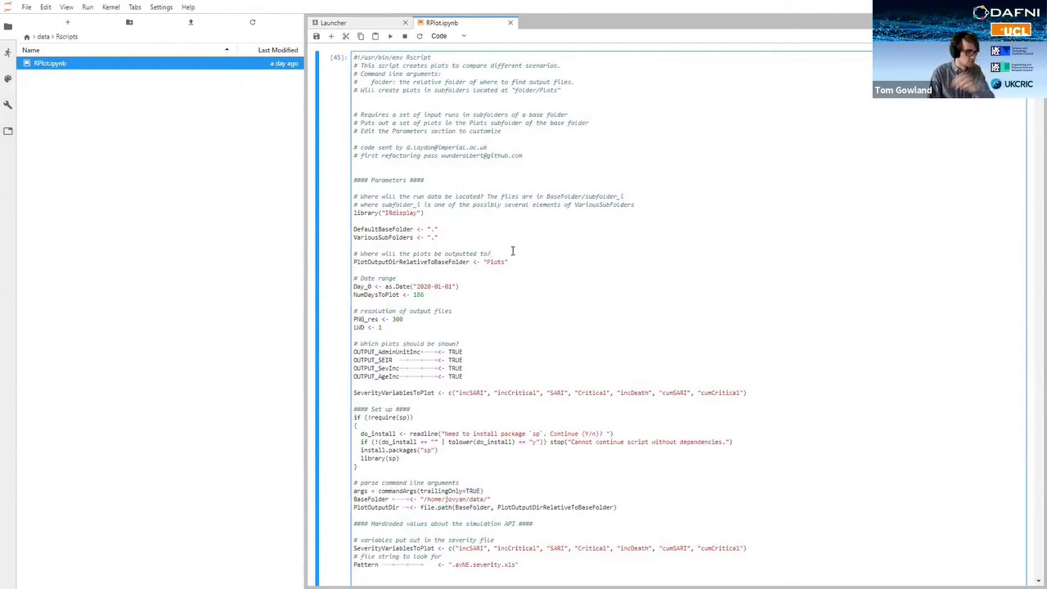
scroll(513, 258, "down", 15)
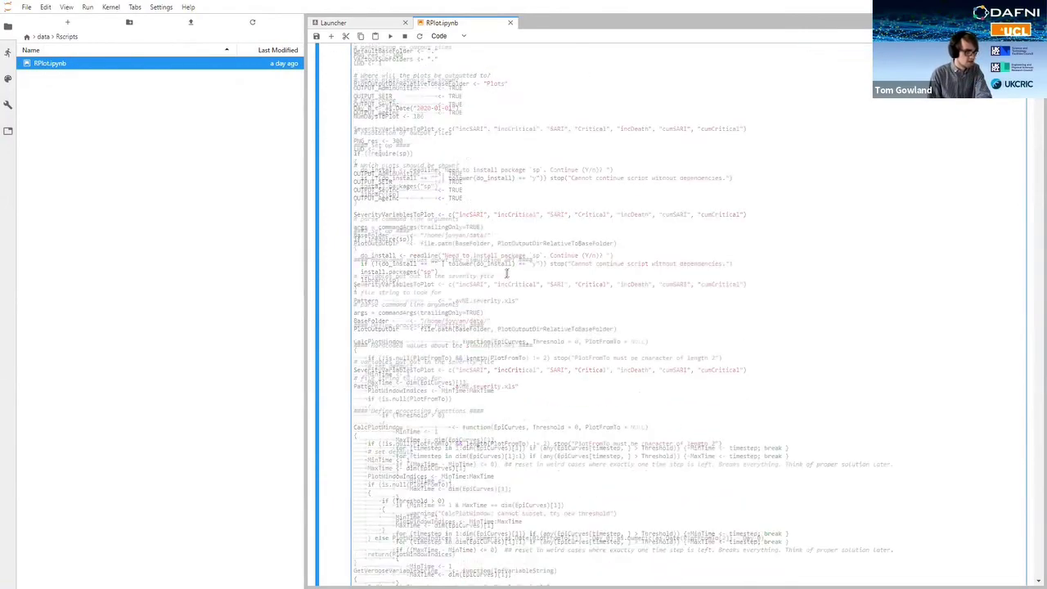
scroll(513, 270, "down", 15)
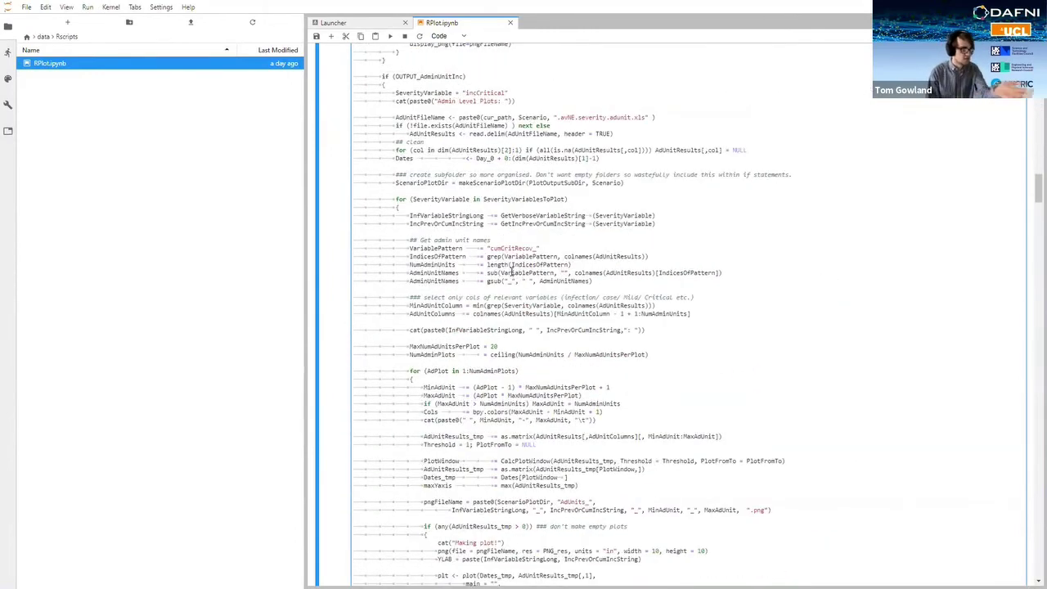
scroll(511, 272, "down", 10)
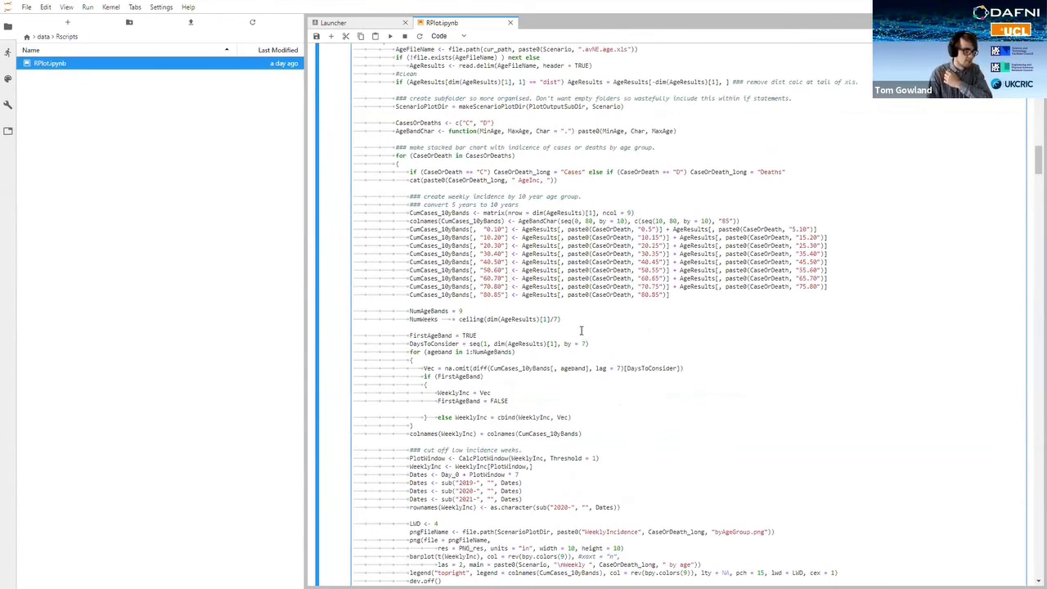
scroll(586, 334, "up", 10)
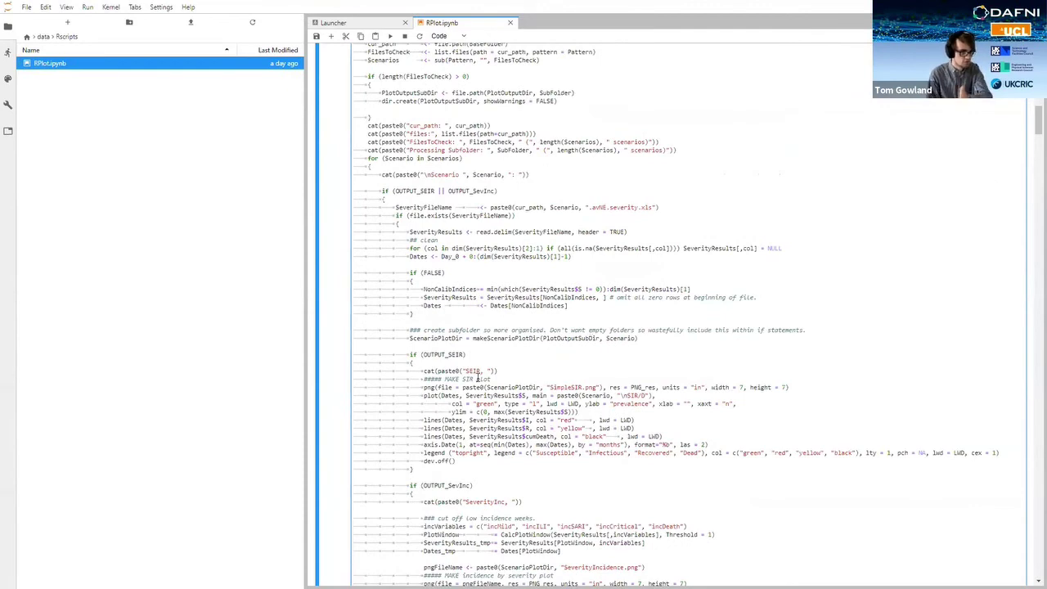
scroll(477, 378, "up", 15)
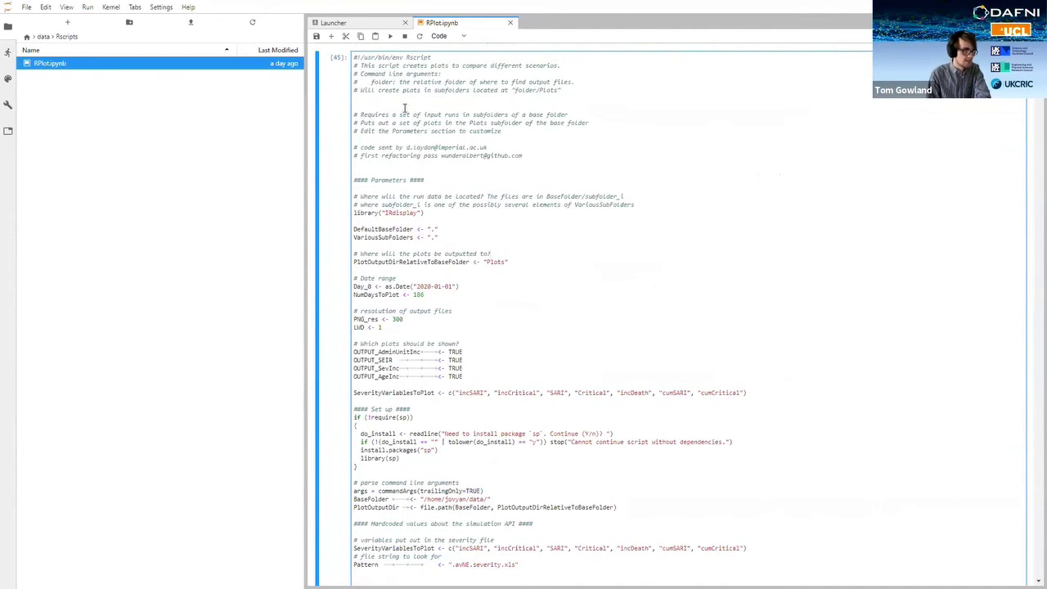
Step: Run the RPlot.ipynb cell and review its weekly cases, deaths by age and regional SARI plots
left_click(390, 36)
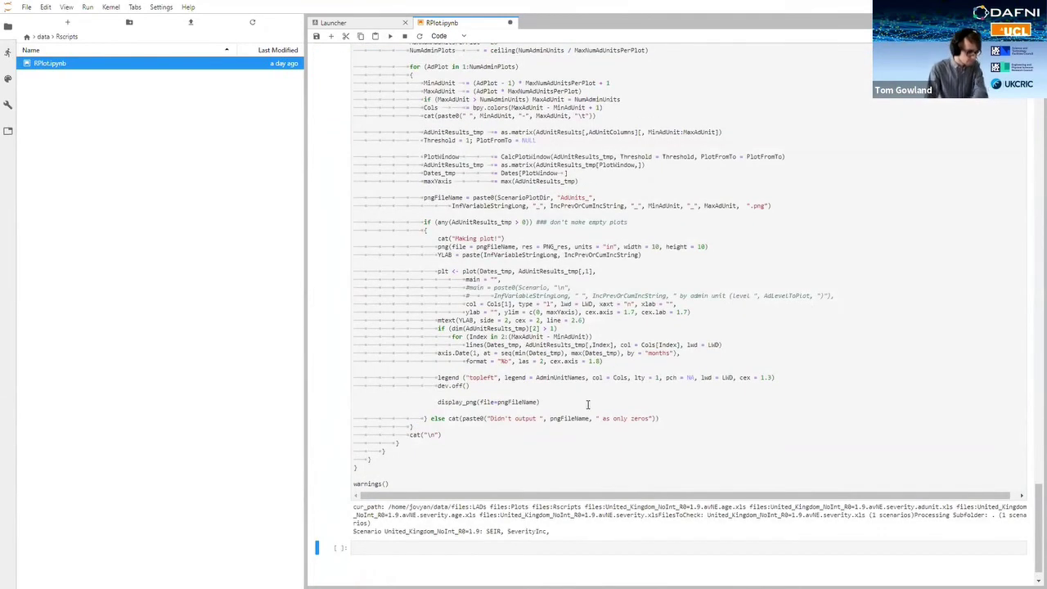
scroll(587, 404, "down", 5)
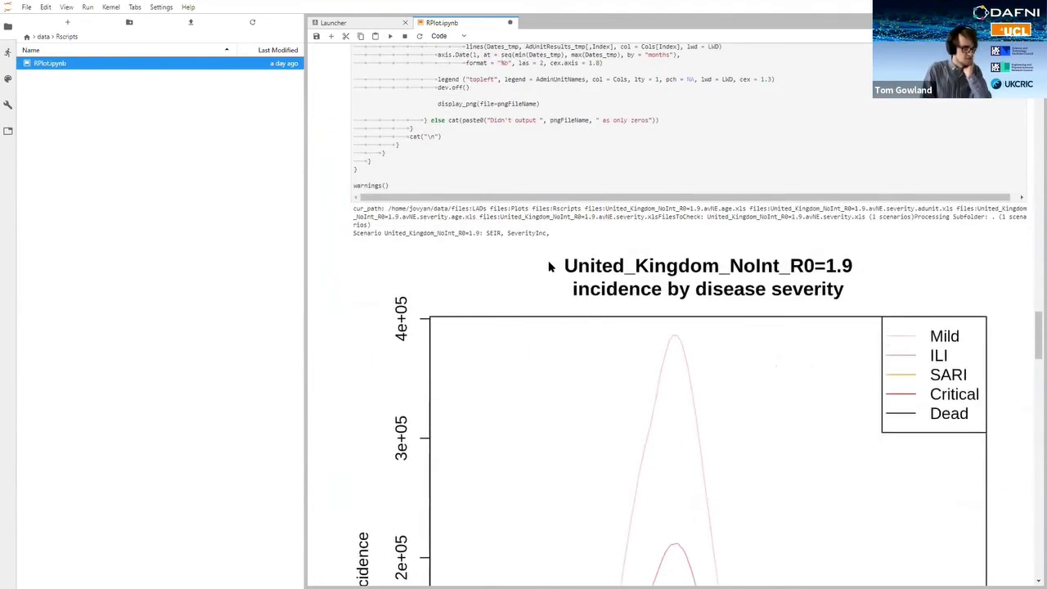
scroll(425, 269, "down", 3)
left_click_drag(306, 269, 587, 271)
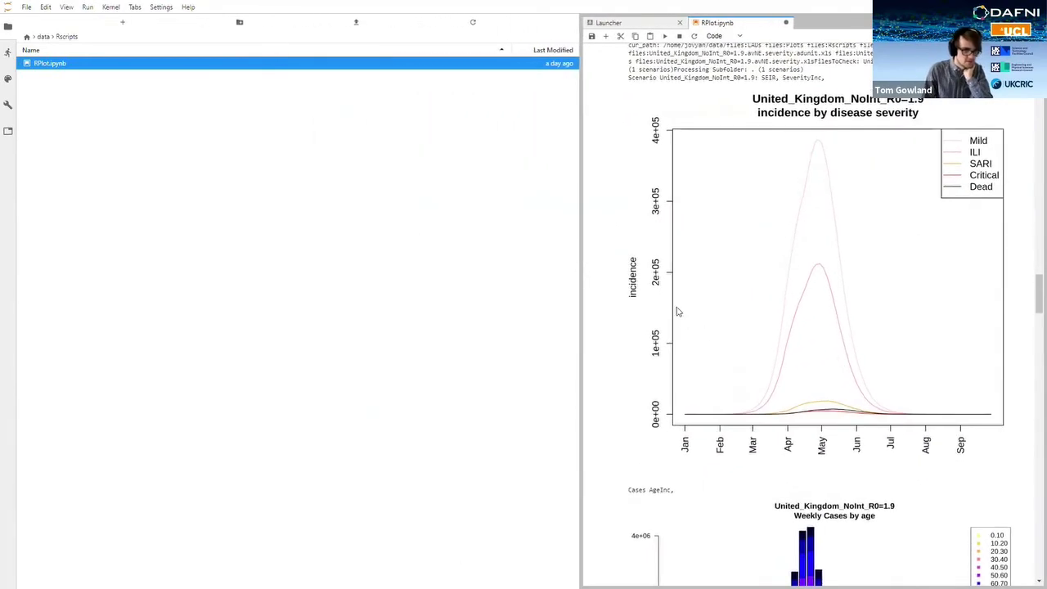
scroll(696, 199, "down", 4)
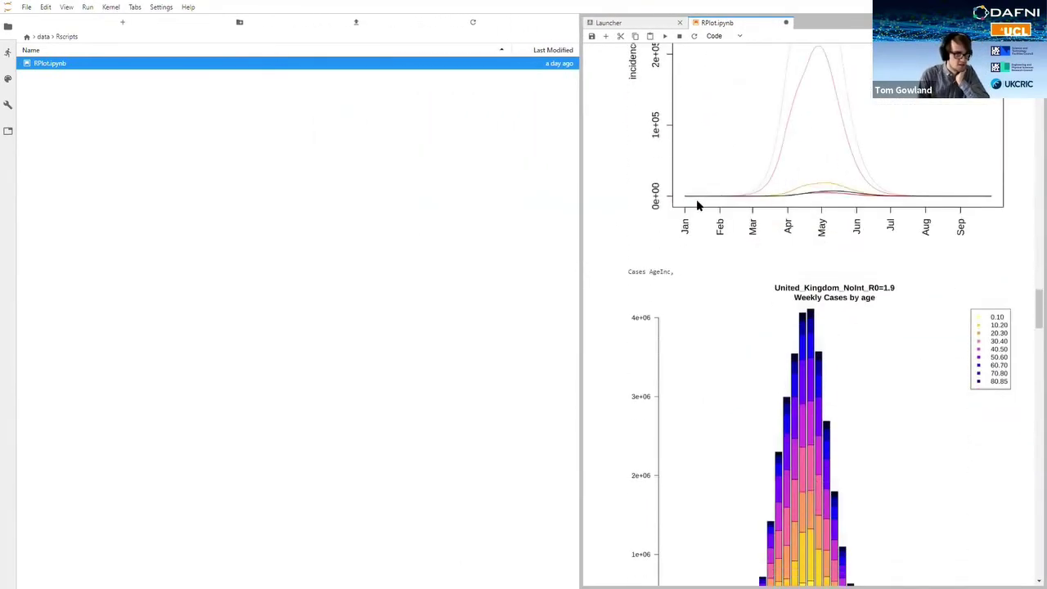
scroll(698, 205, "down", 2)
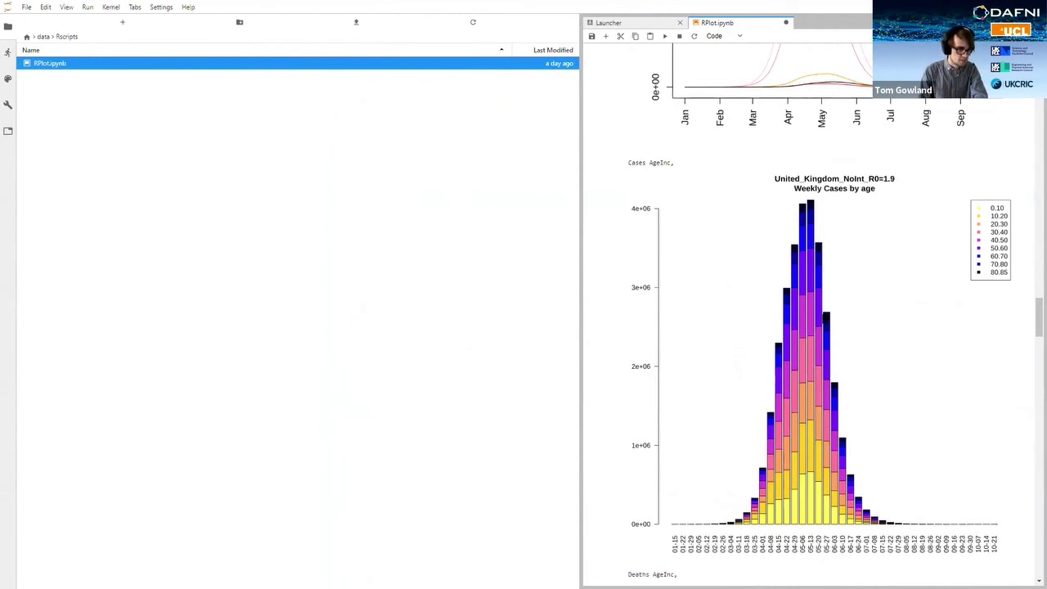
scroll(825, 321, "down", 6)
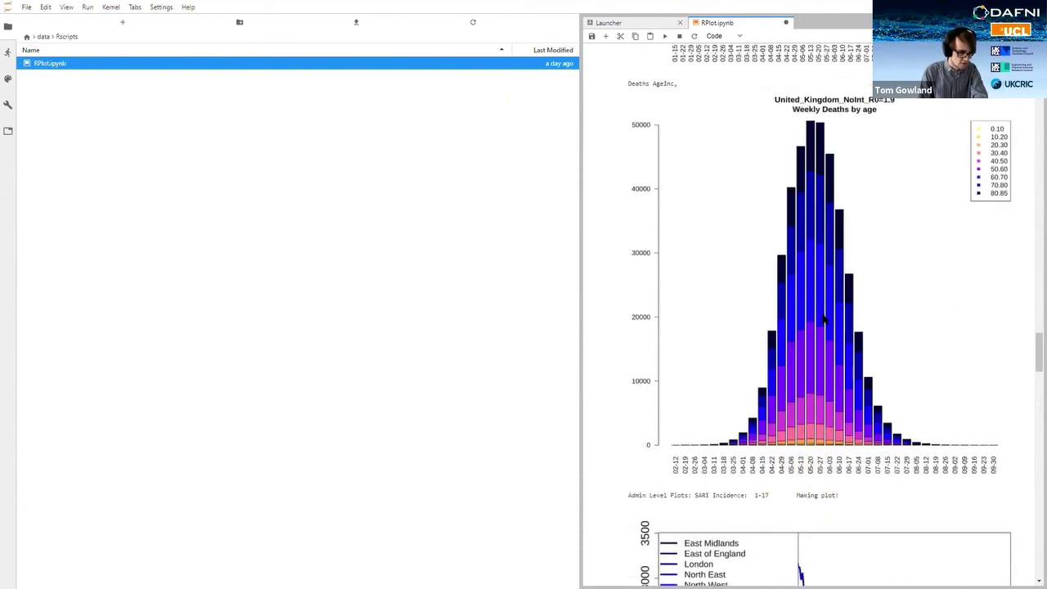
scroll(825, 321, "down", 15)
scroll(835, 300, "down", 12)
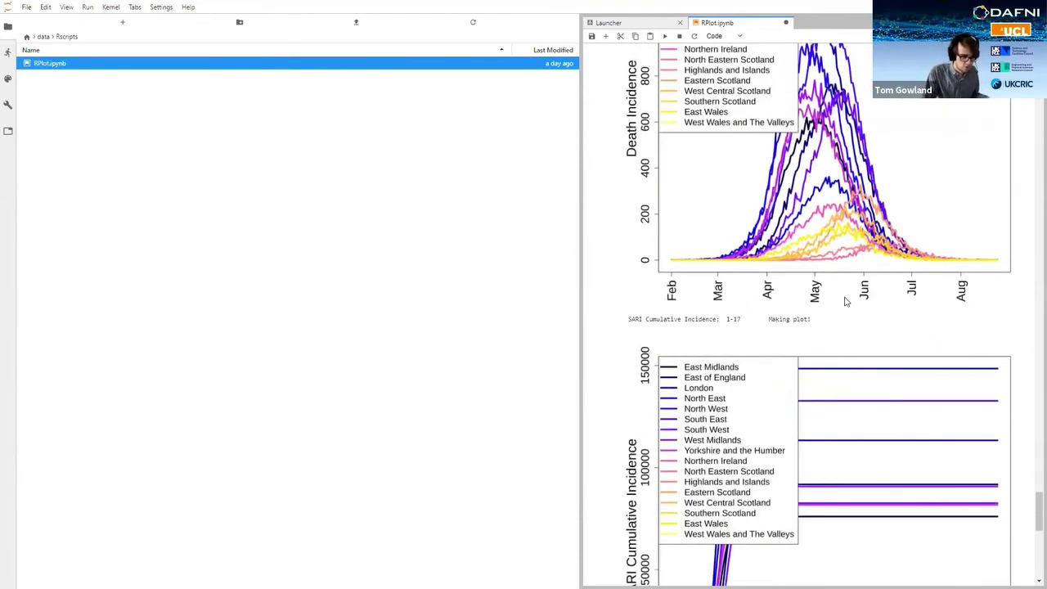
scroll(589, 507, "down", 5)
scroll(605, 409, "up", 20)
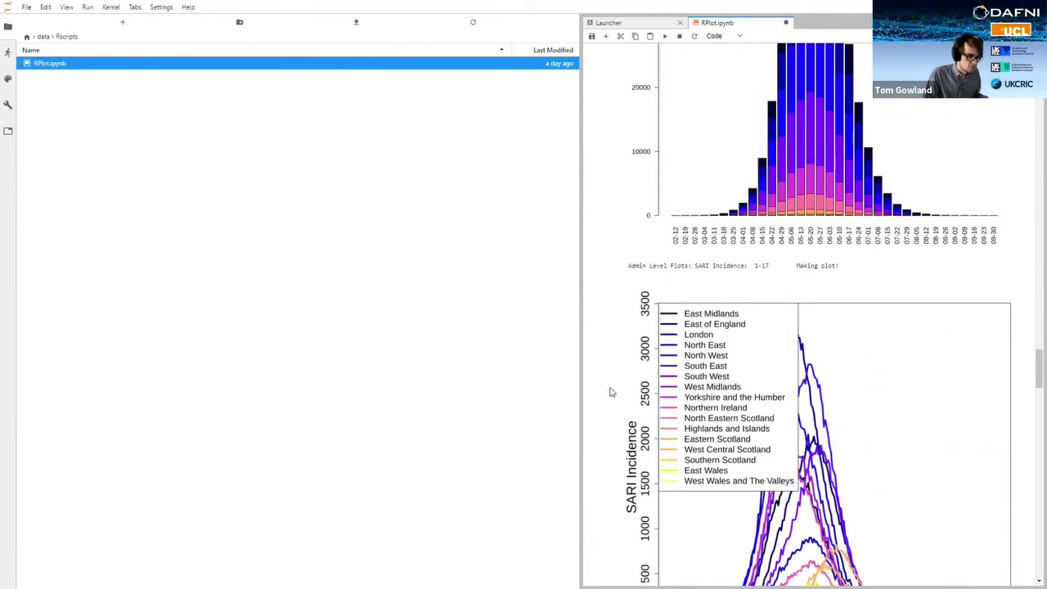
scroll(629, 244, "up", 1)
scroll(633, 197, "up", 15)
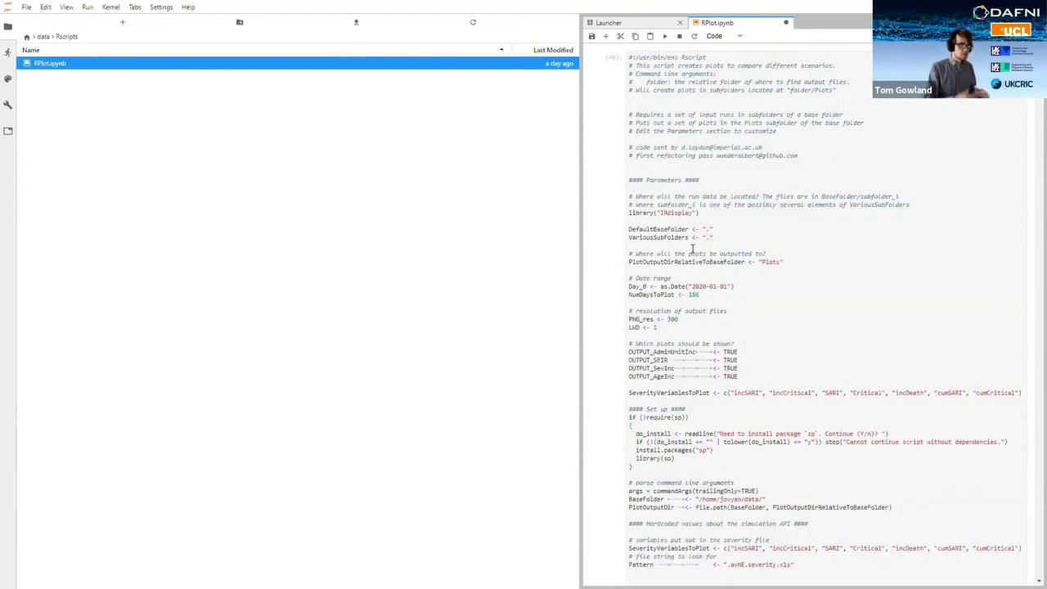